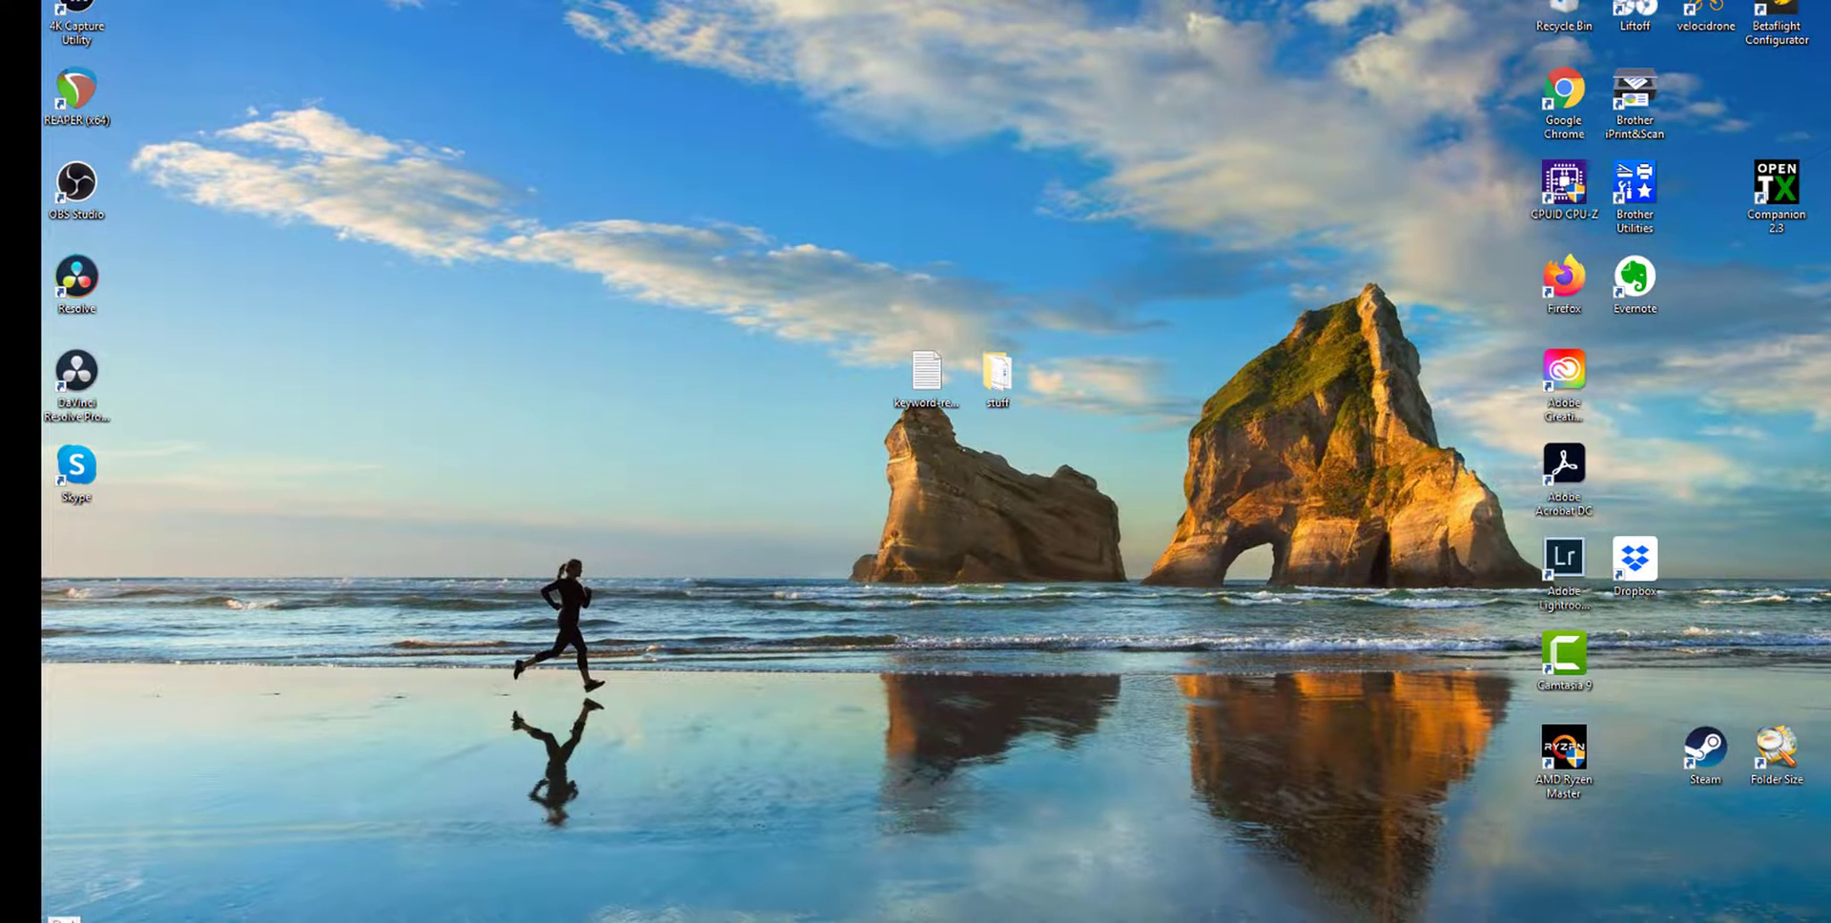
Open Device Manager from the Hardware and Sound section of Control Panel
key("super")
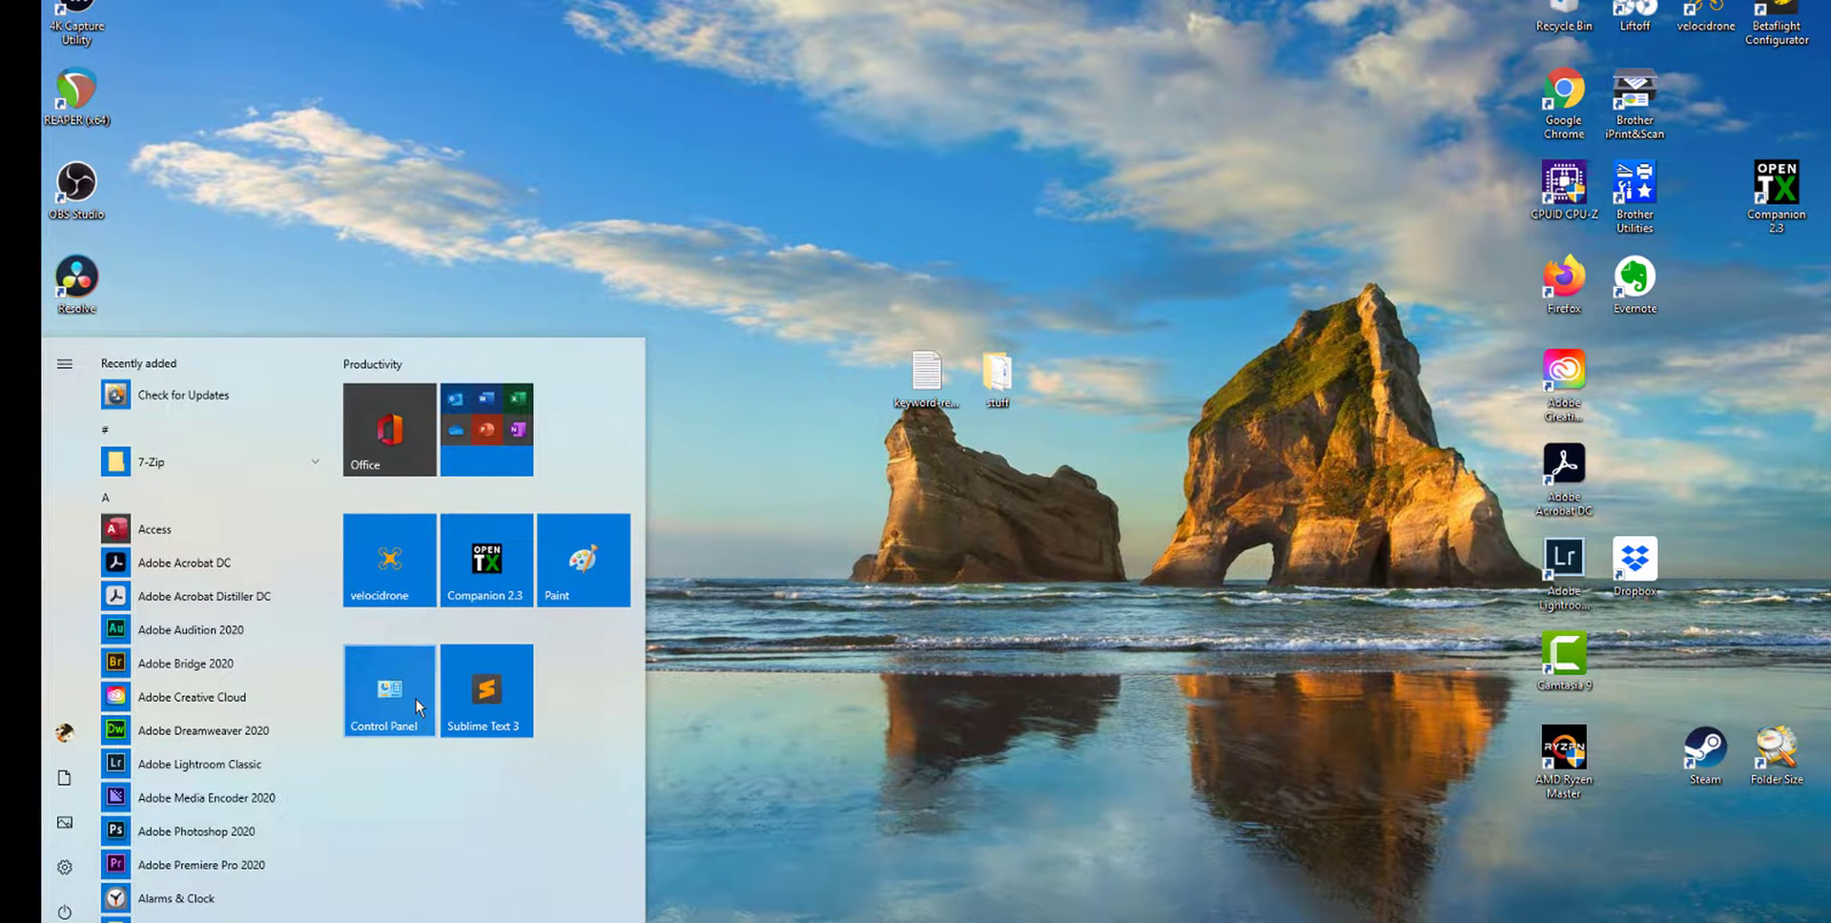
type("con")
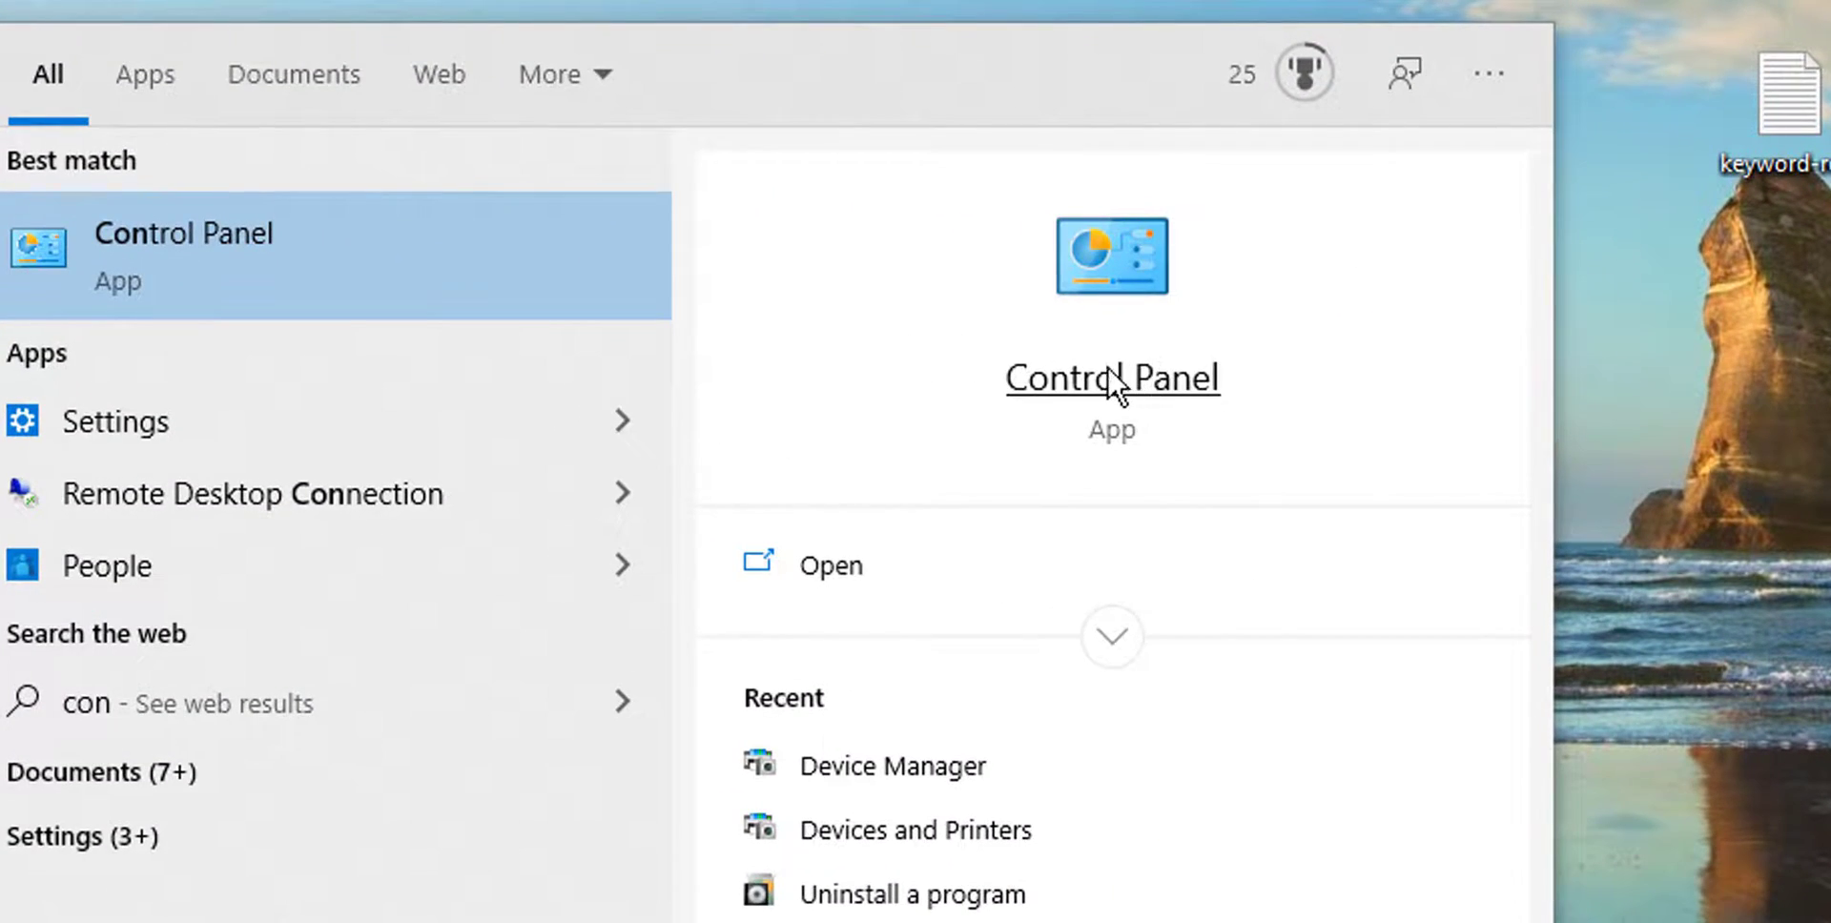
left_click(1092, 383)
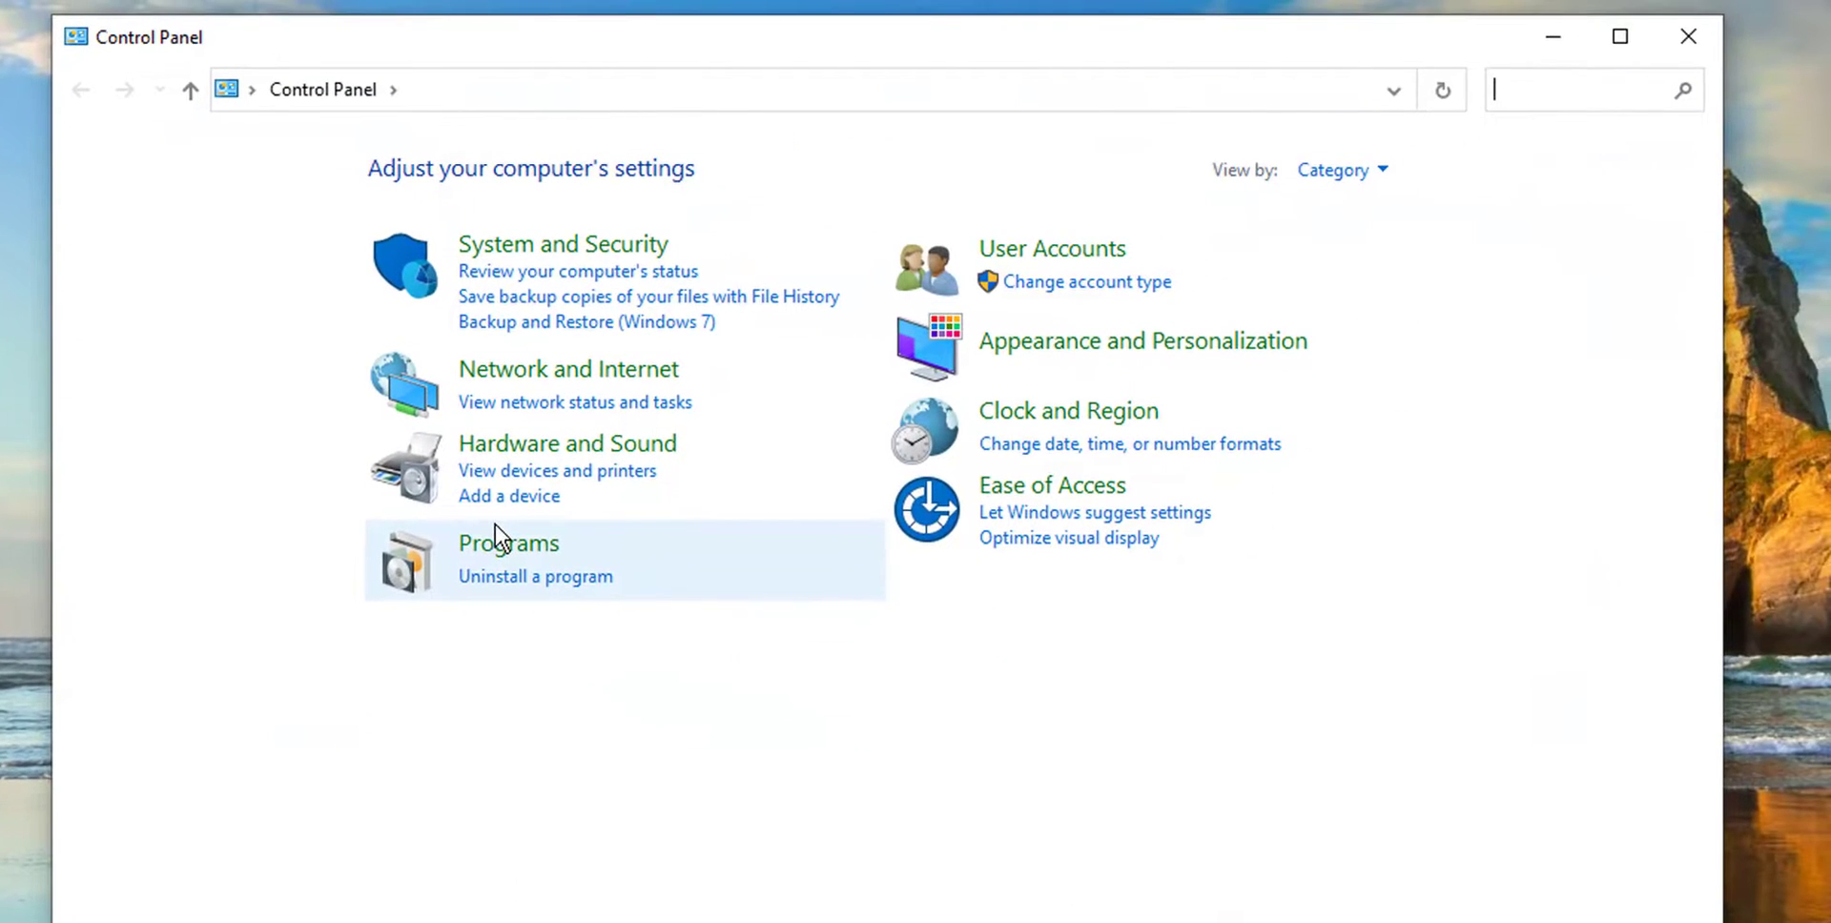
left_click(570, 446)
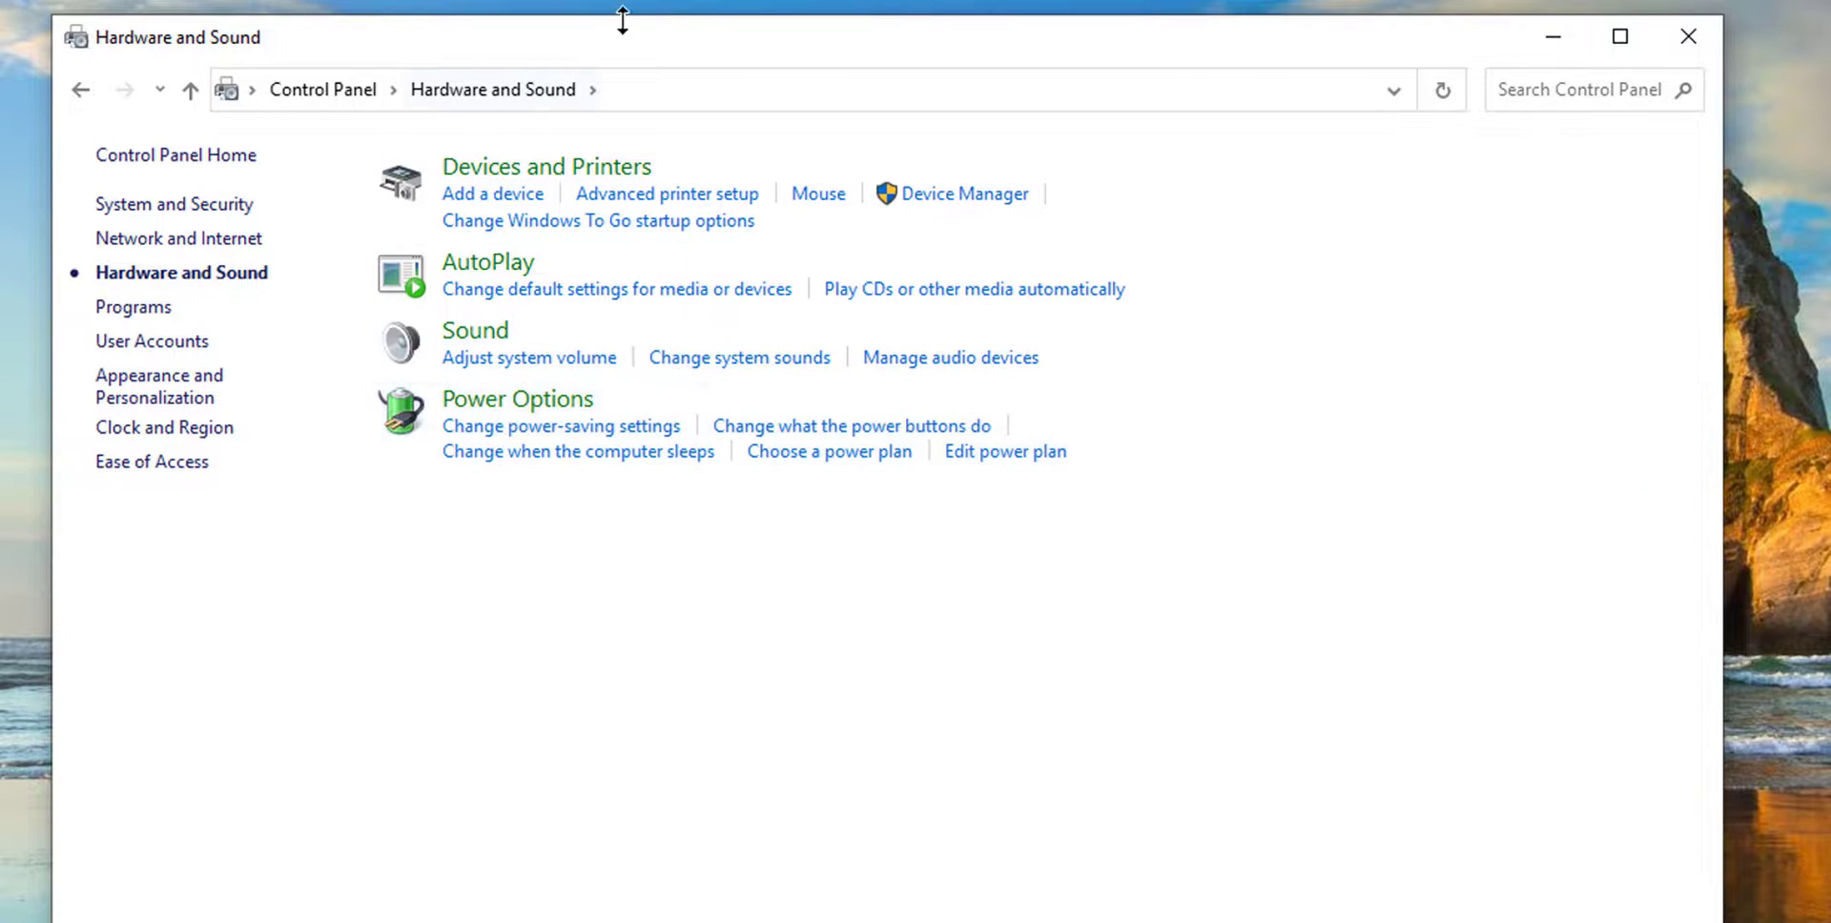
left_click(965, 198)
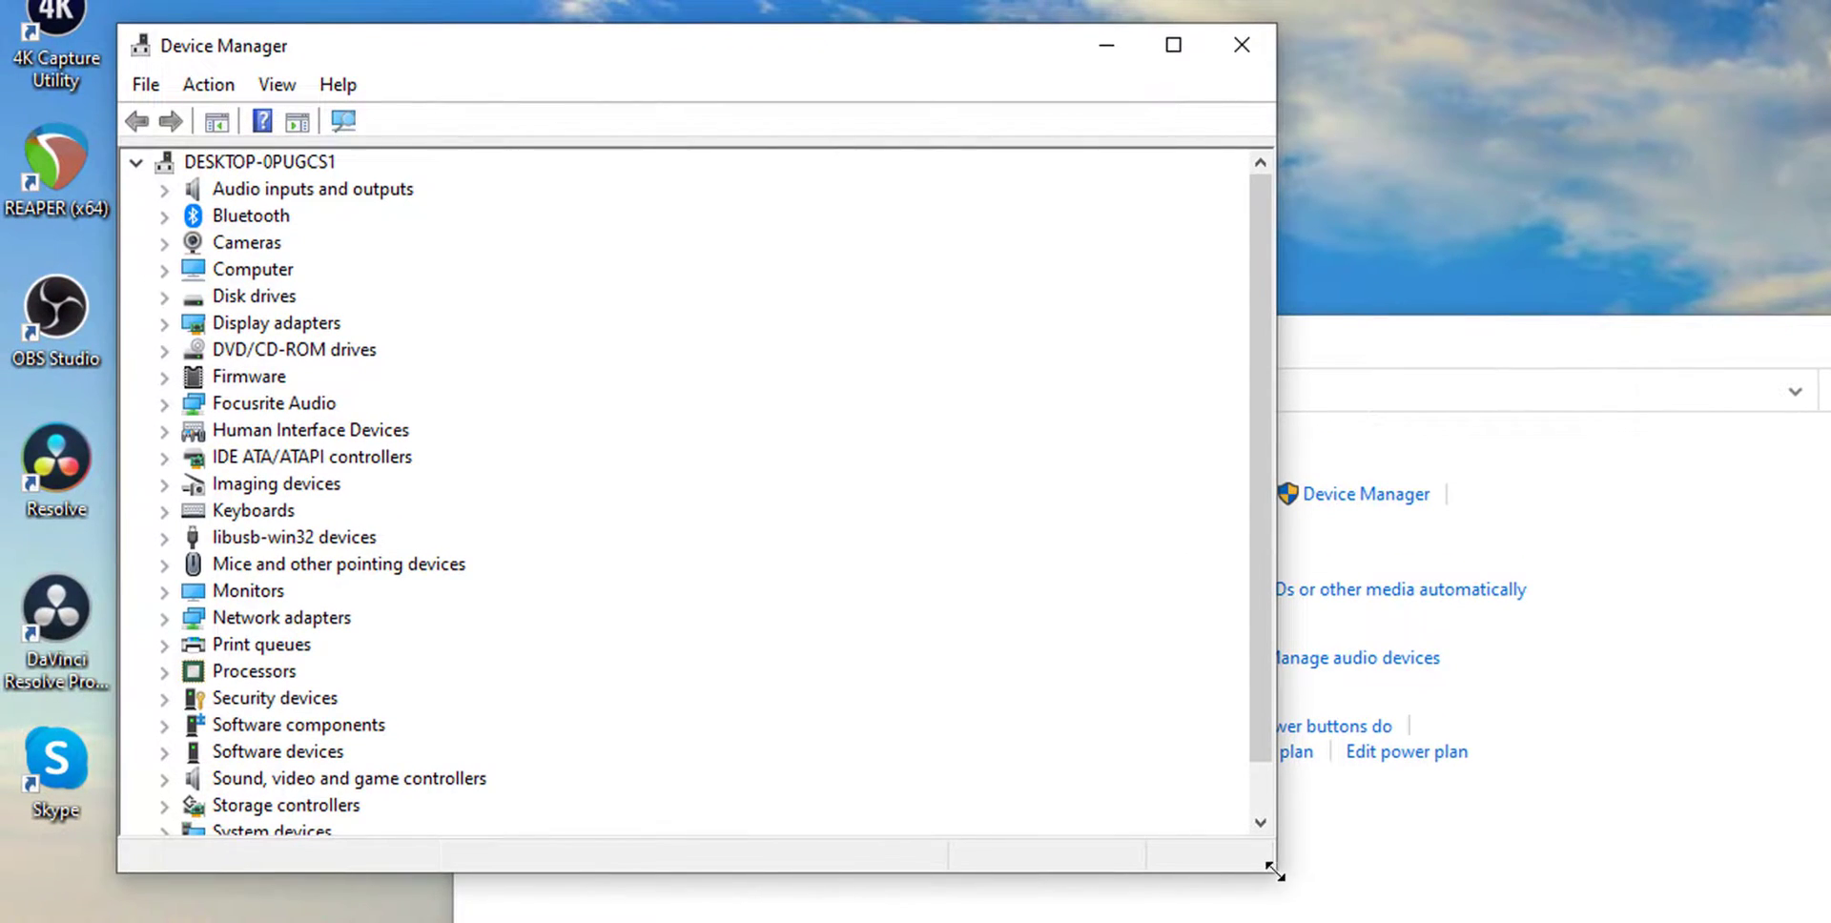
Enlarge the Device Manager window and examine the device listed under libusb-win32 devices
left_click_drag(1292, 891, 1554, 917)
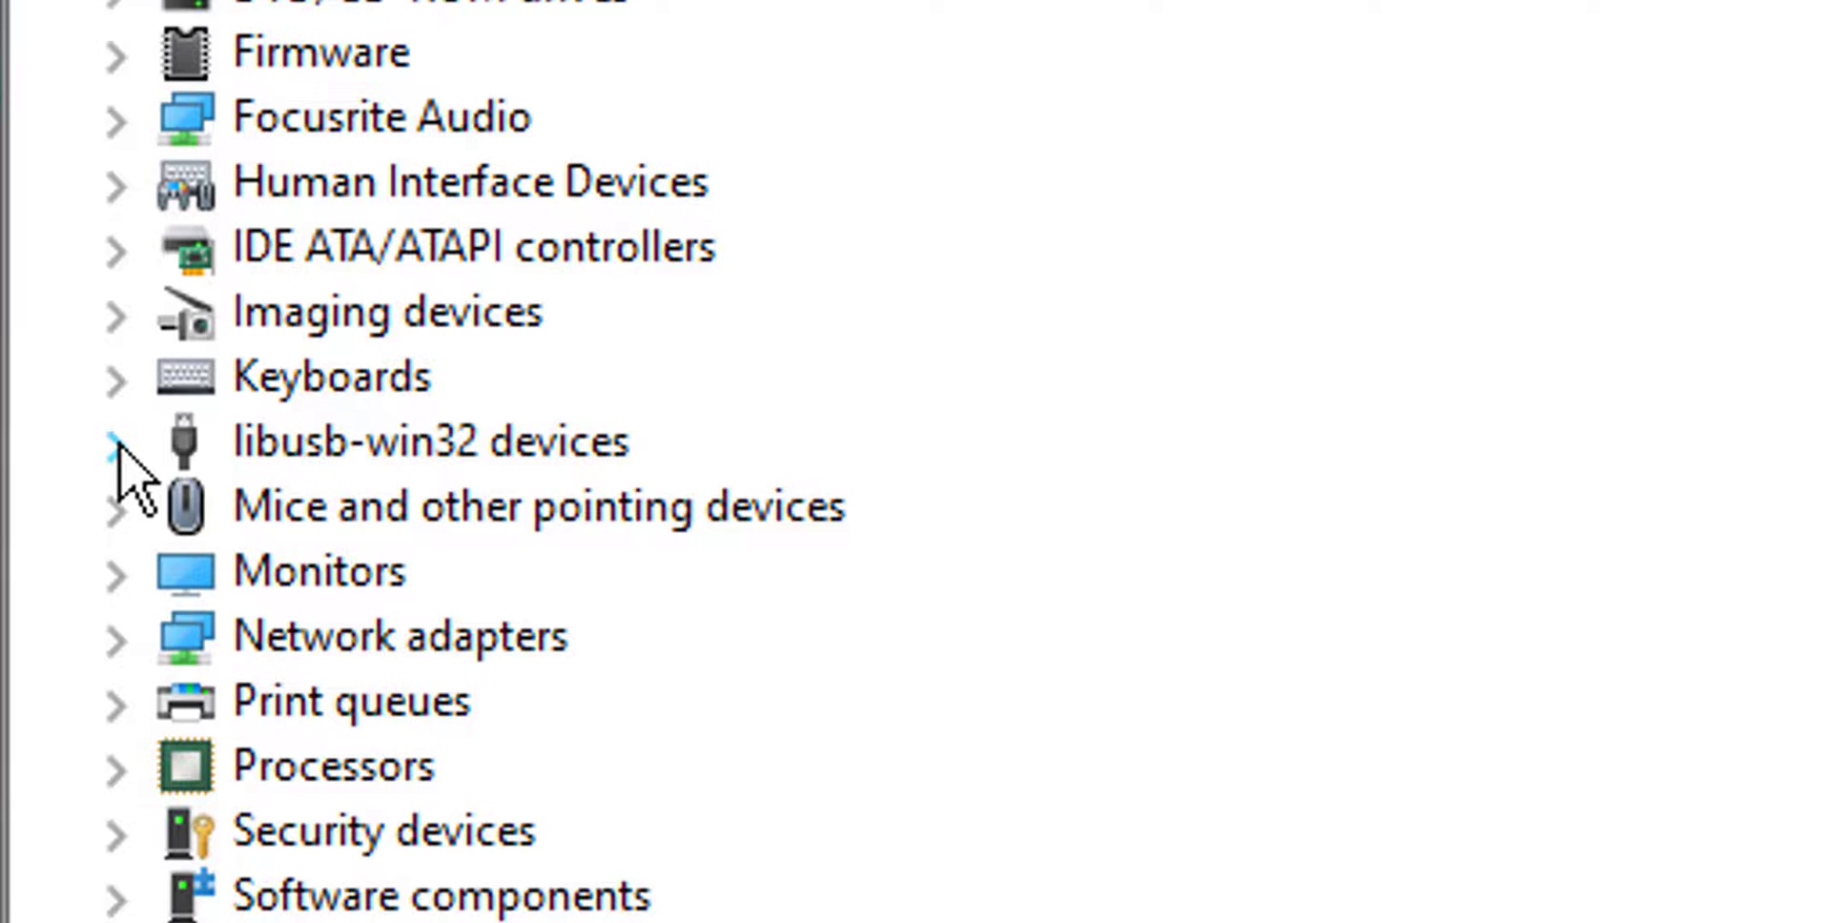
left_click(116, 444)
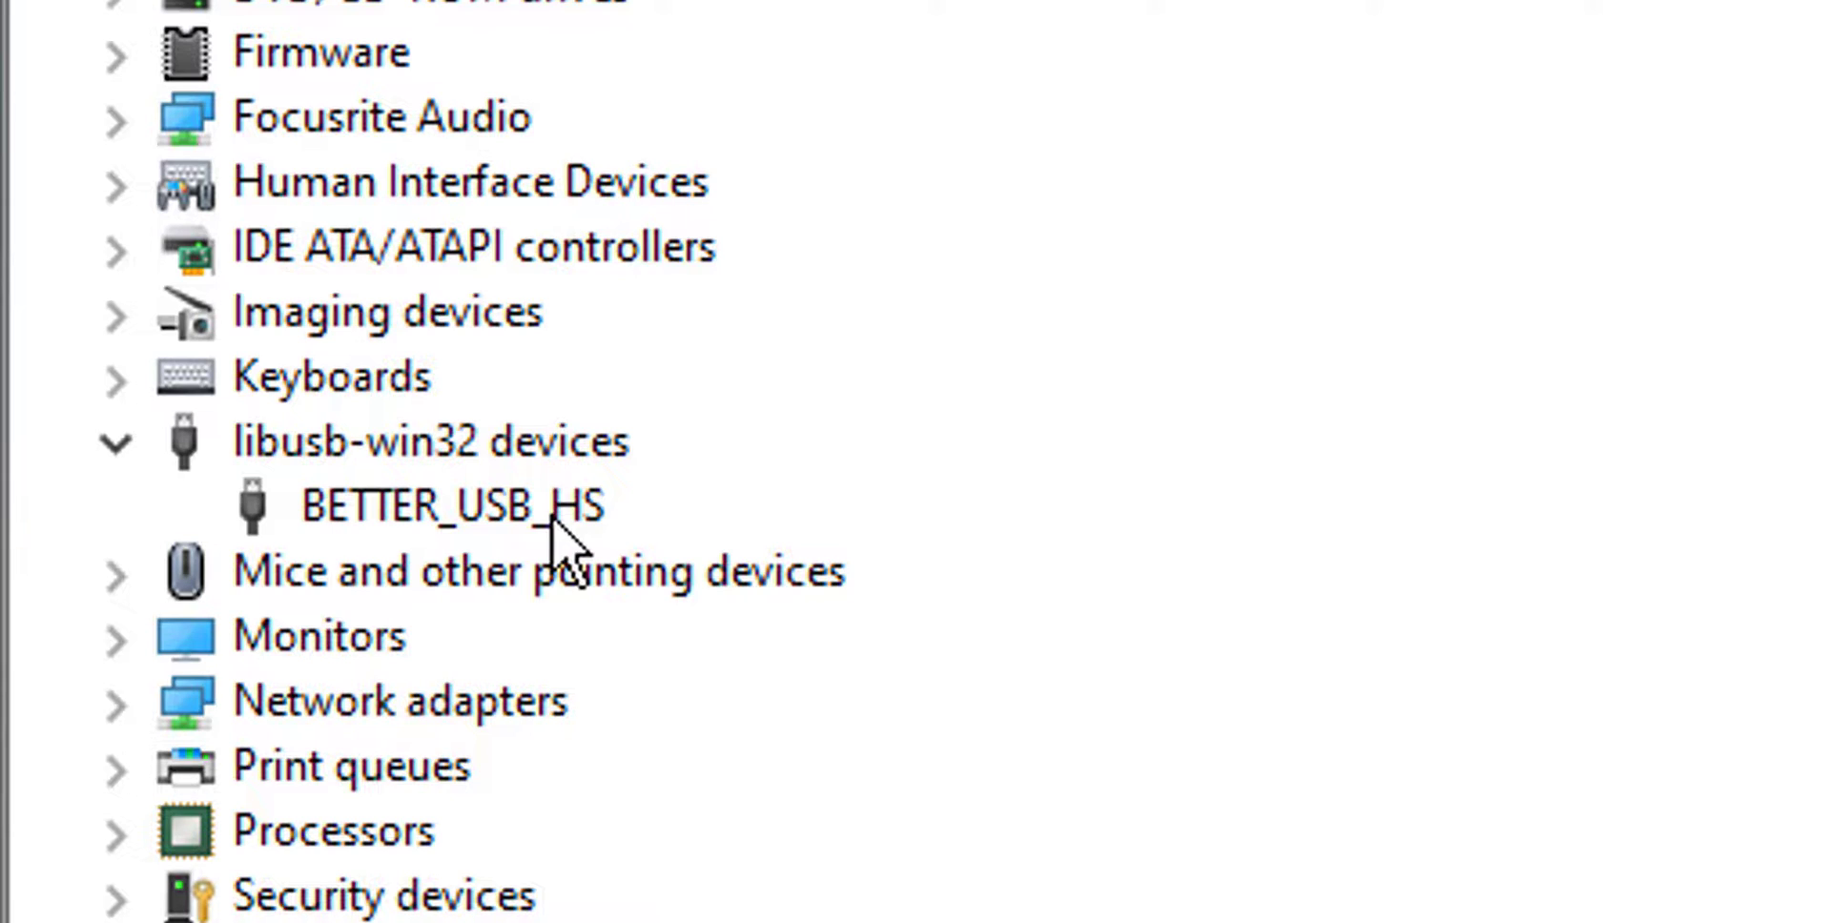
left_click(397, 513)
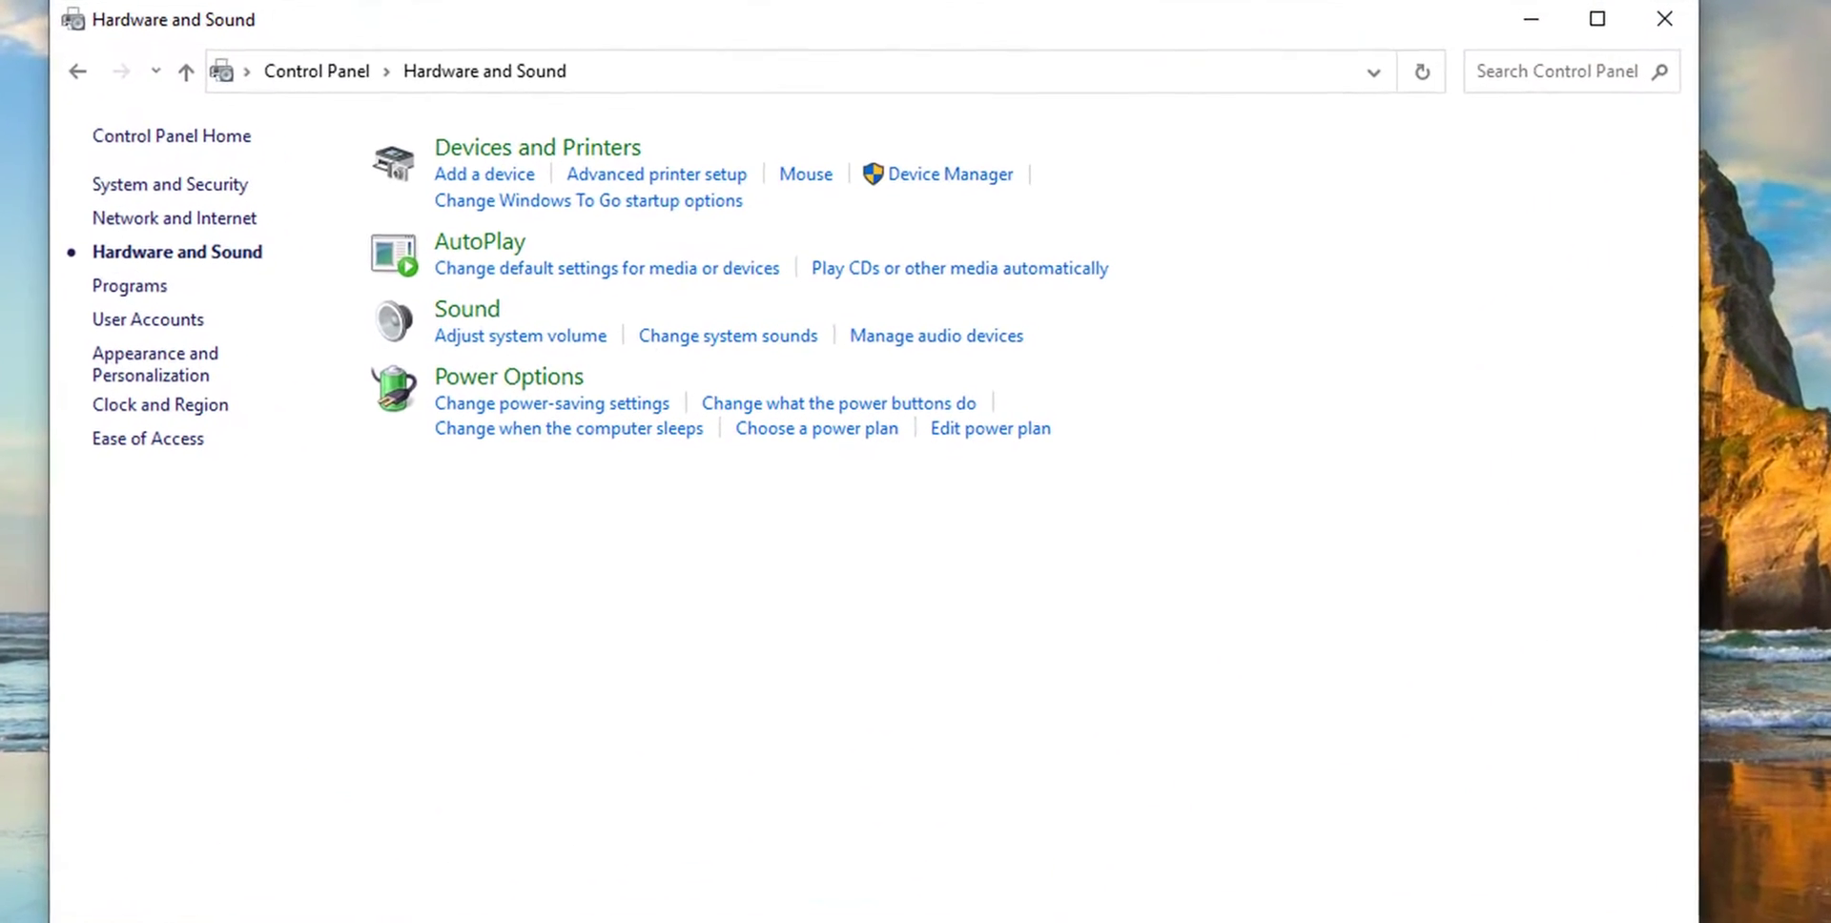
In Devices and Printers, open the RadioMas TX16S Joystick's properties and show its hardware functions
left_click(570, 152)
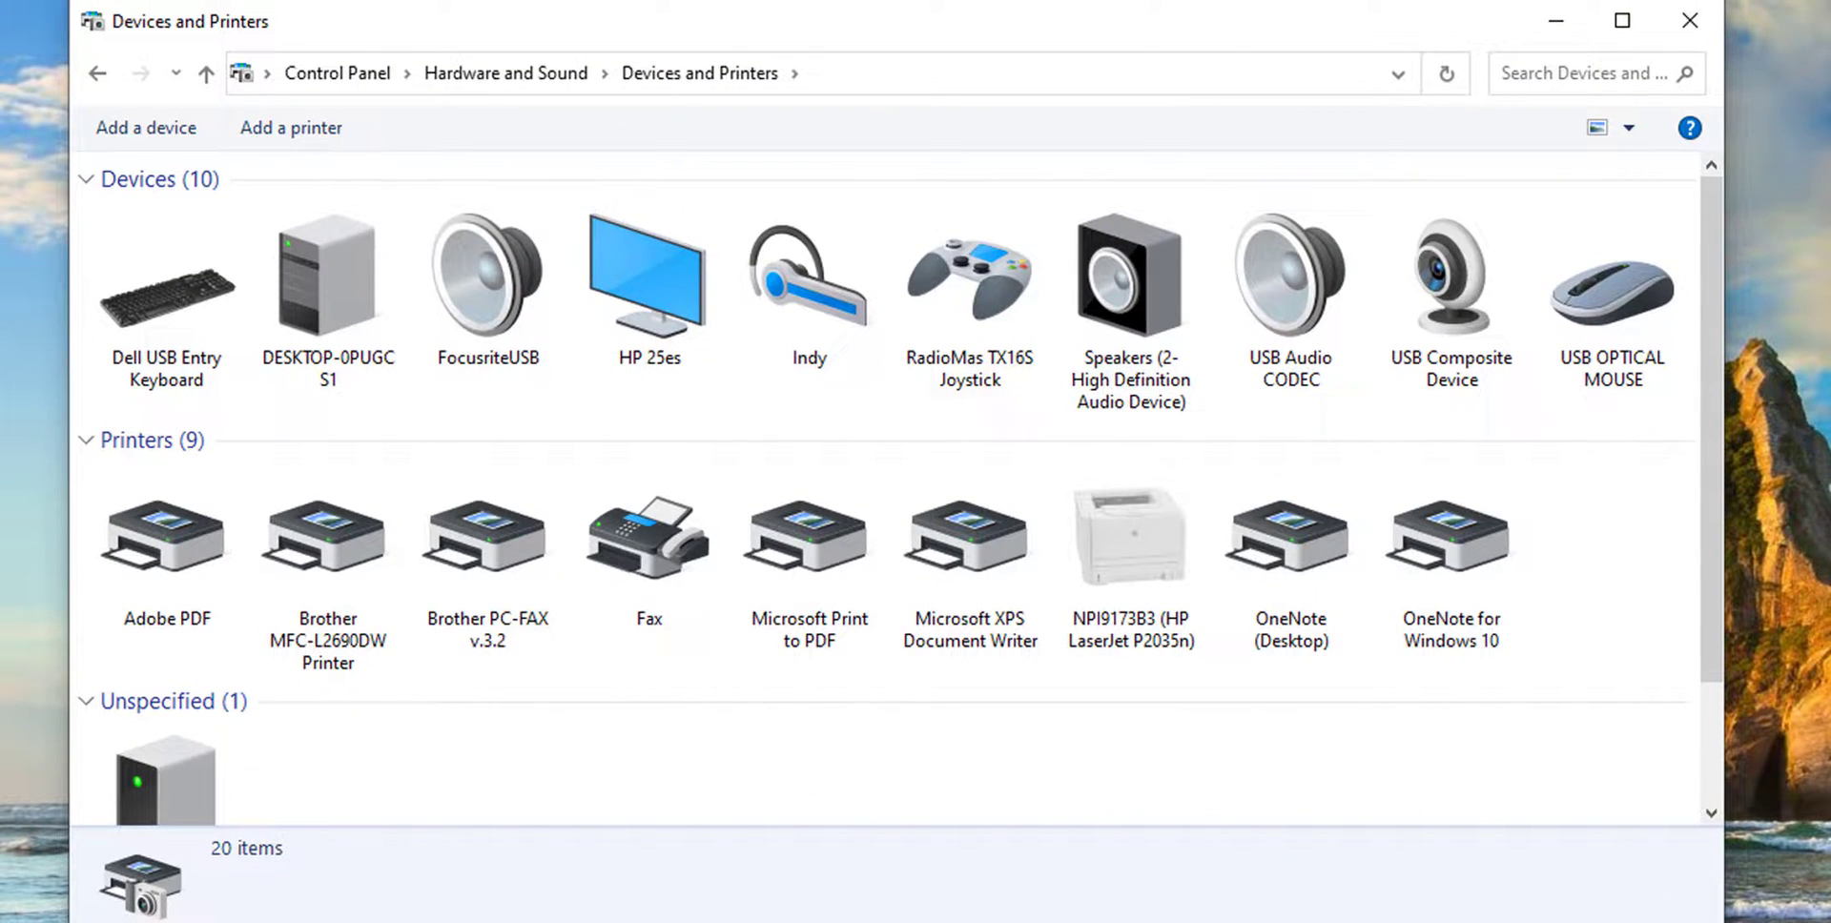
key("super+Up")
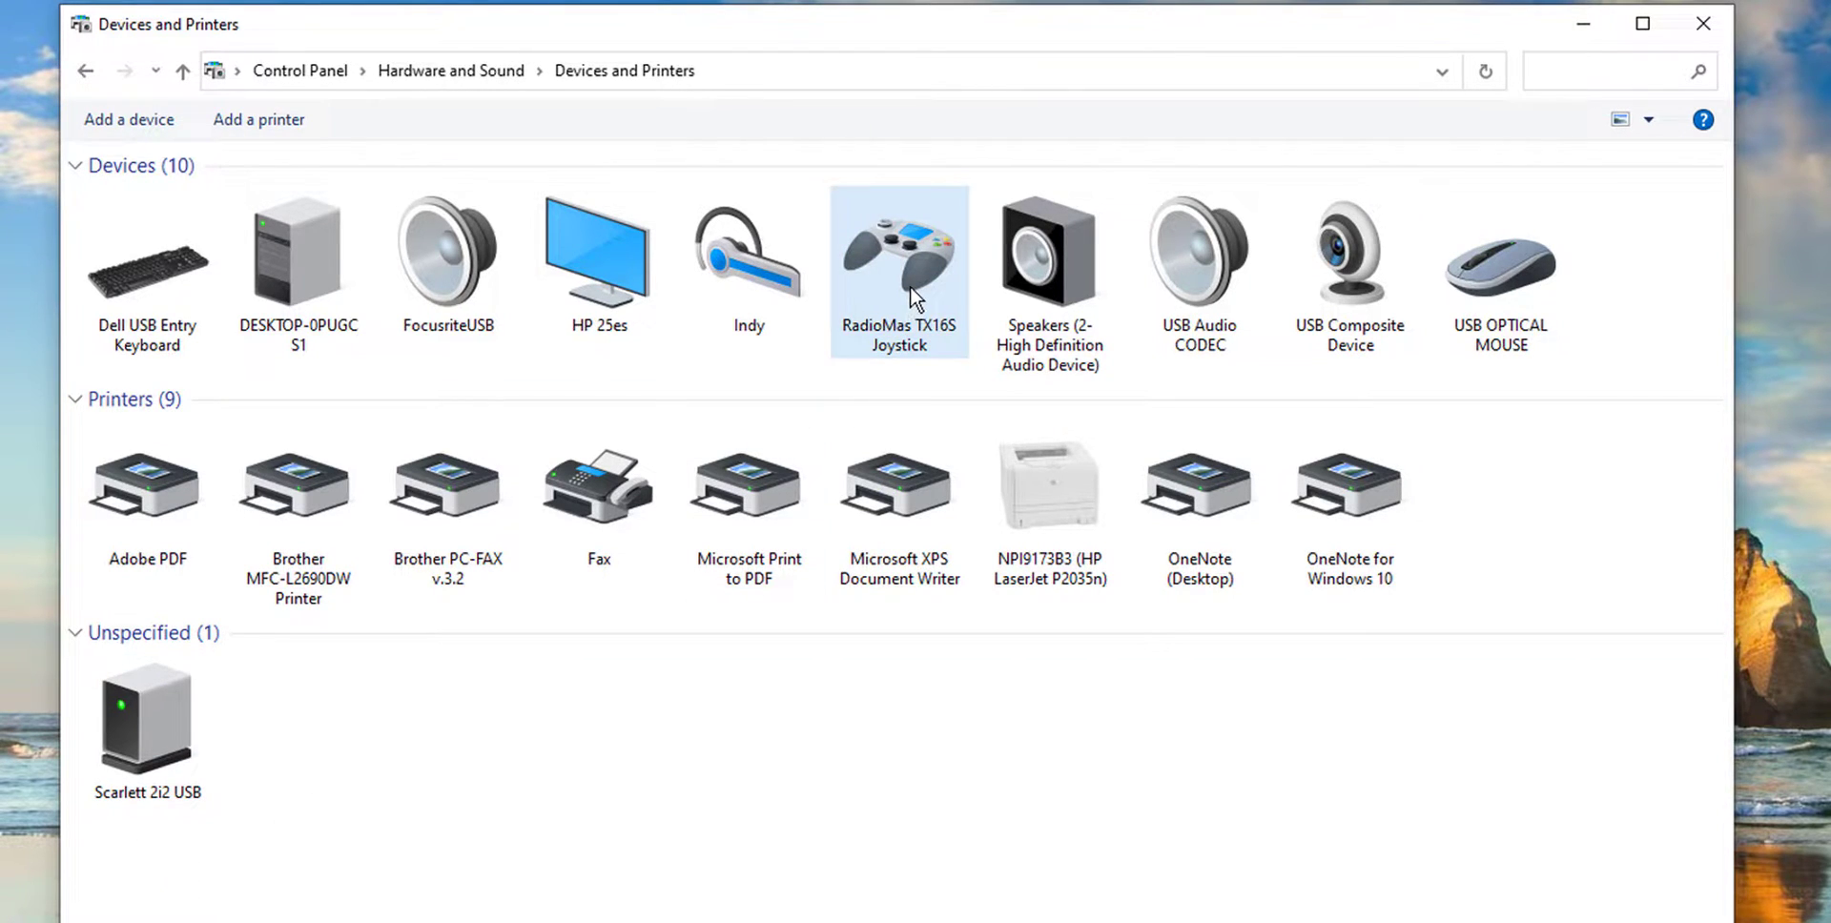
right_click(858, 272)
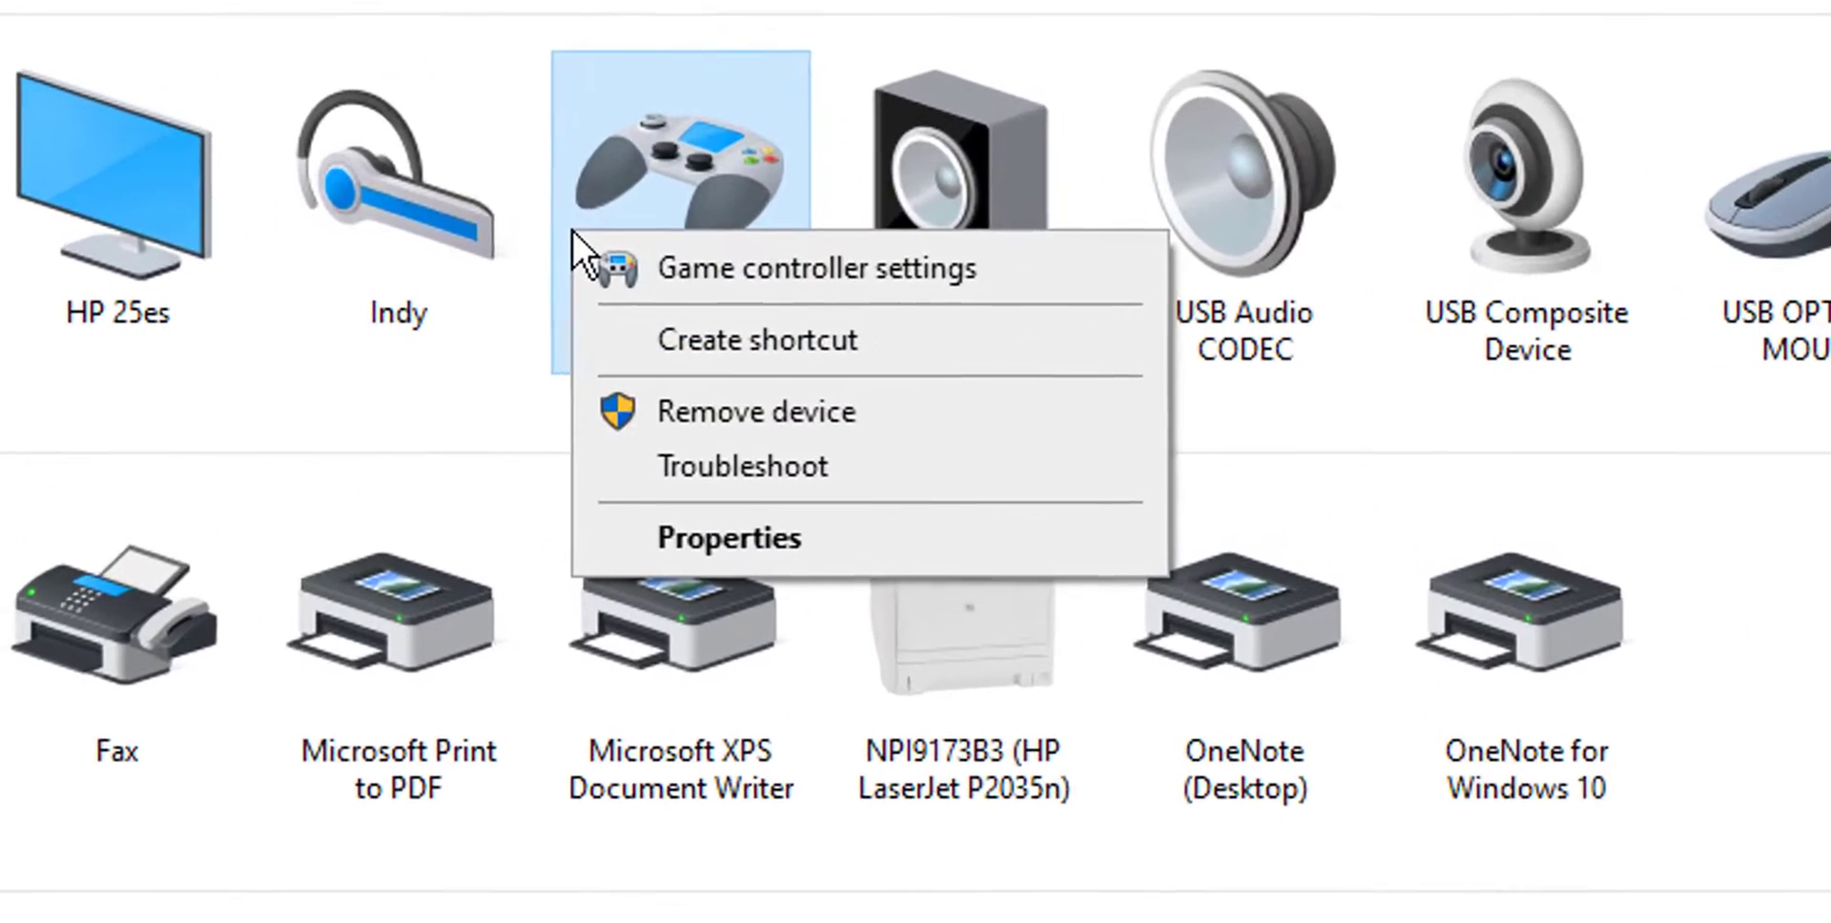
left_click(904, 541)
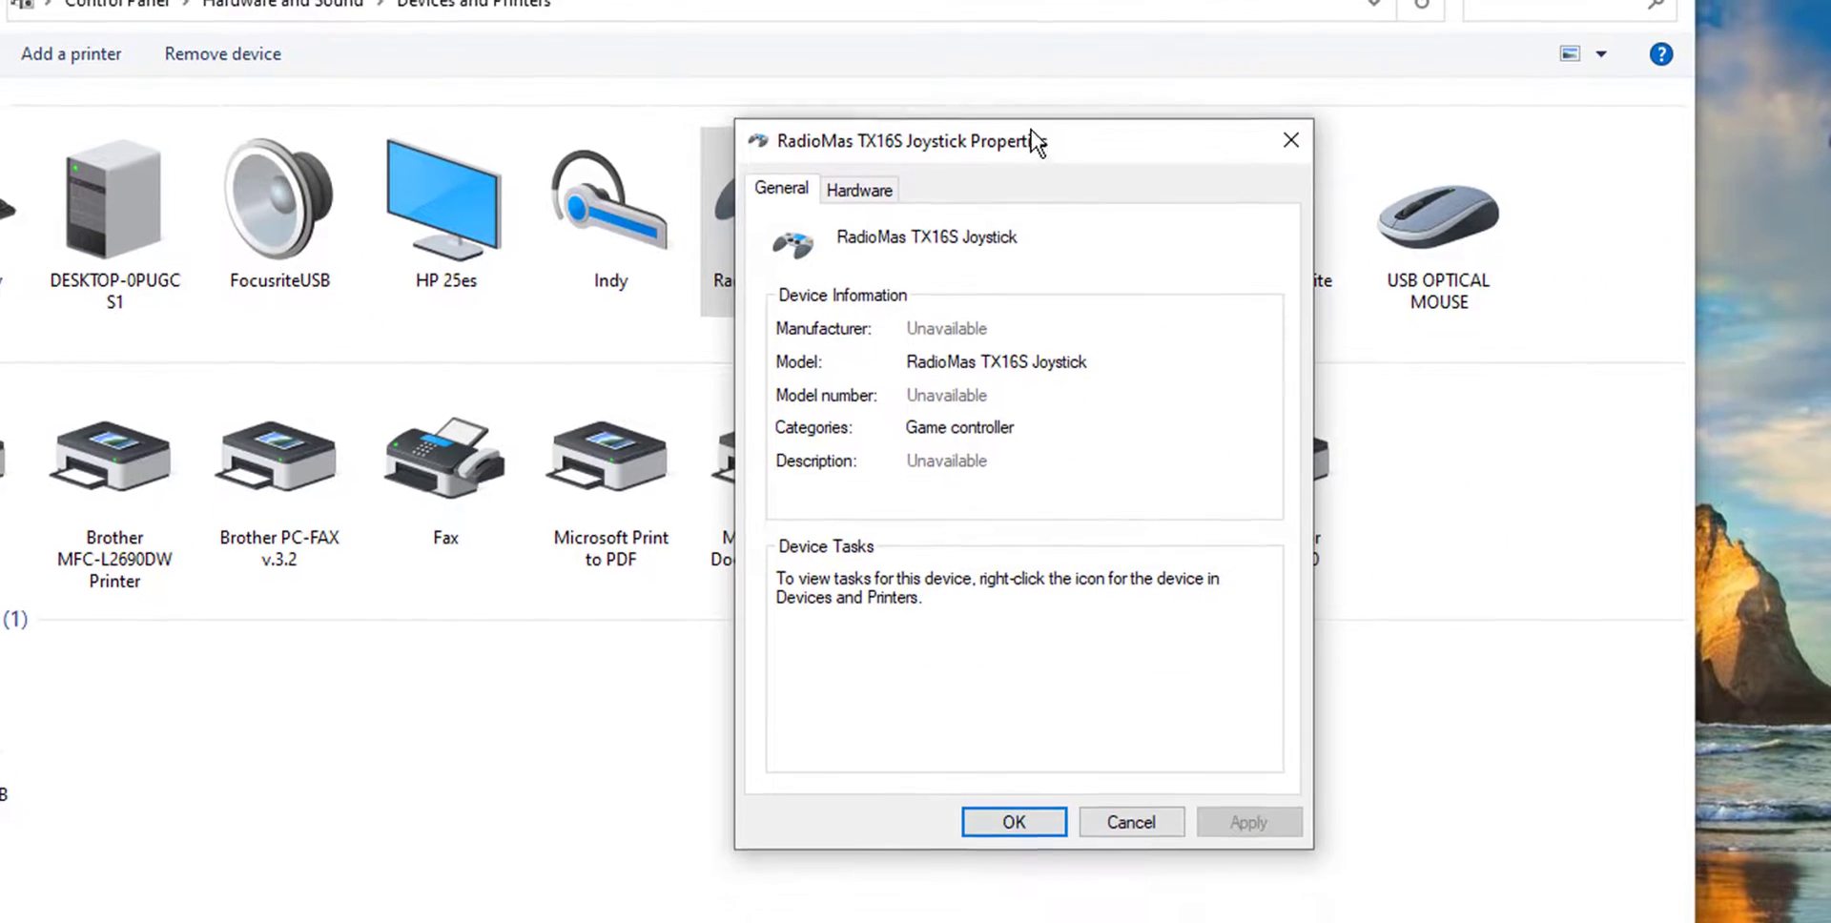
left_click_drag(1034, 143, 1033, 92)
left_click(858, 140)
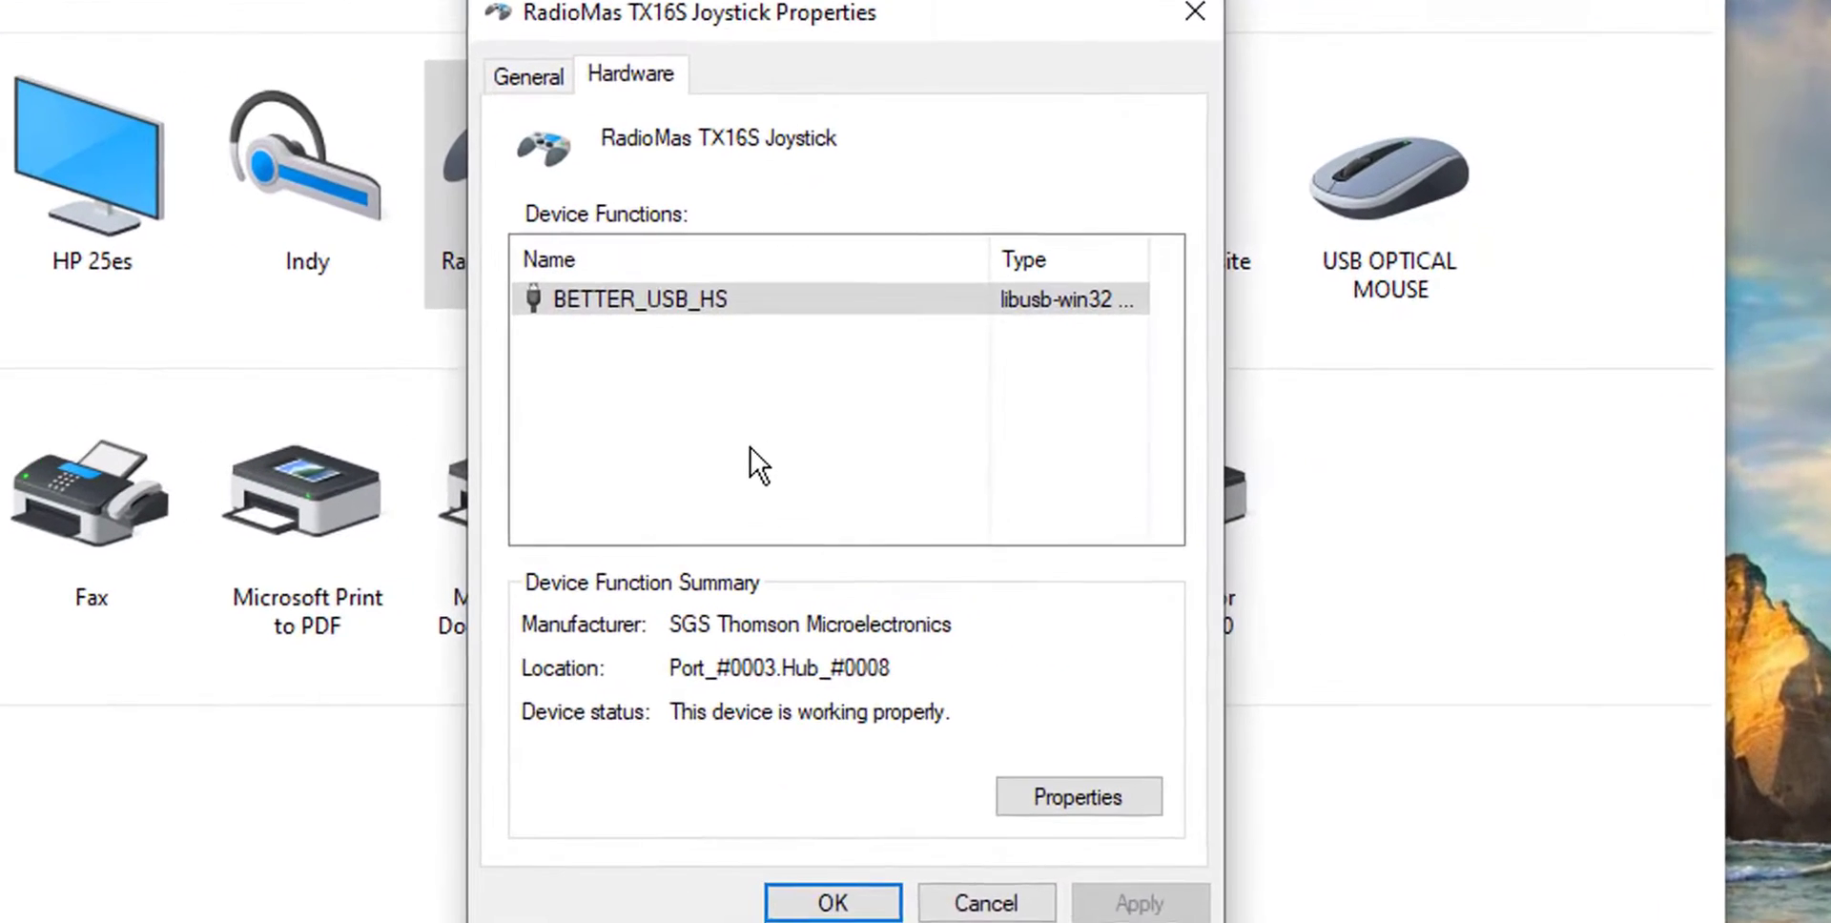
Open the BETTER_USB_HS function's properties with permission to change settings and show its driver information
left_click(701, 290)
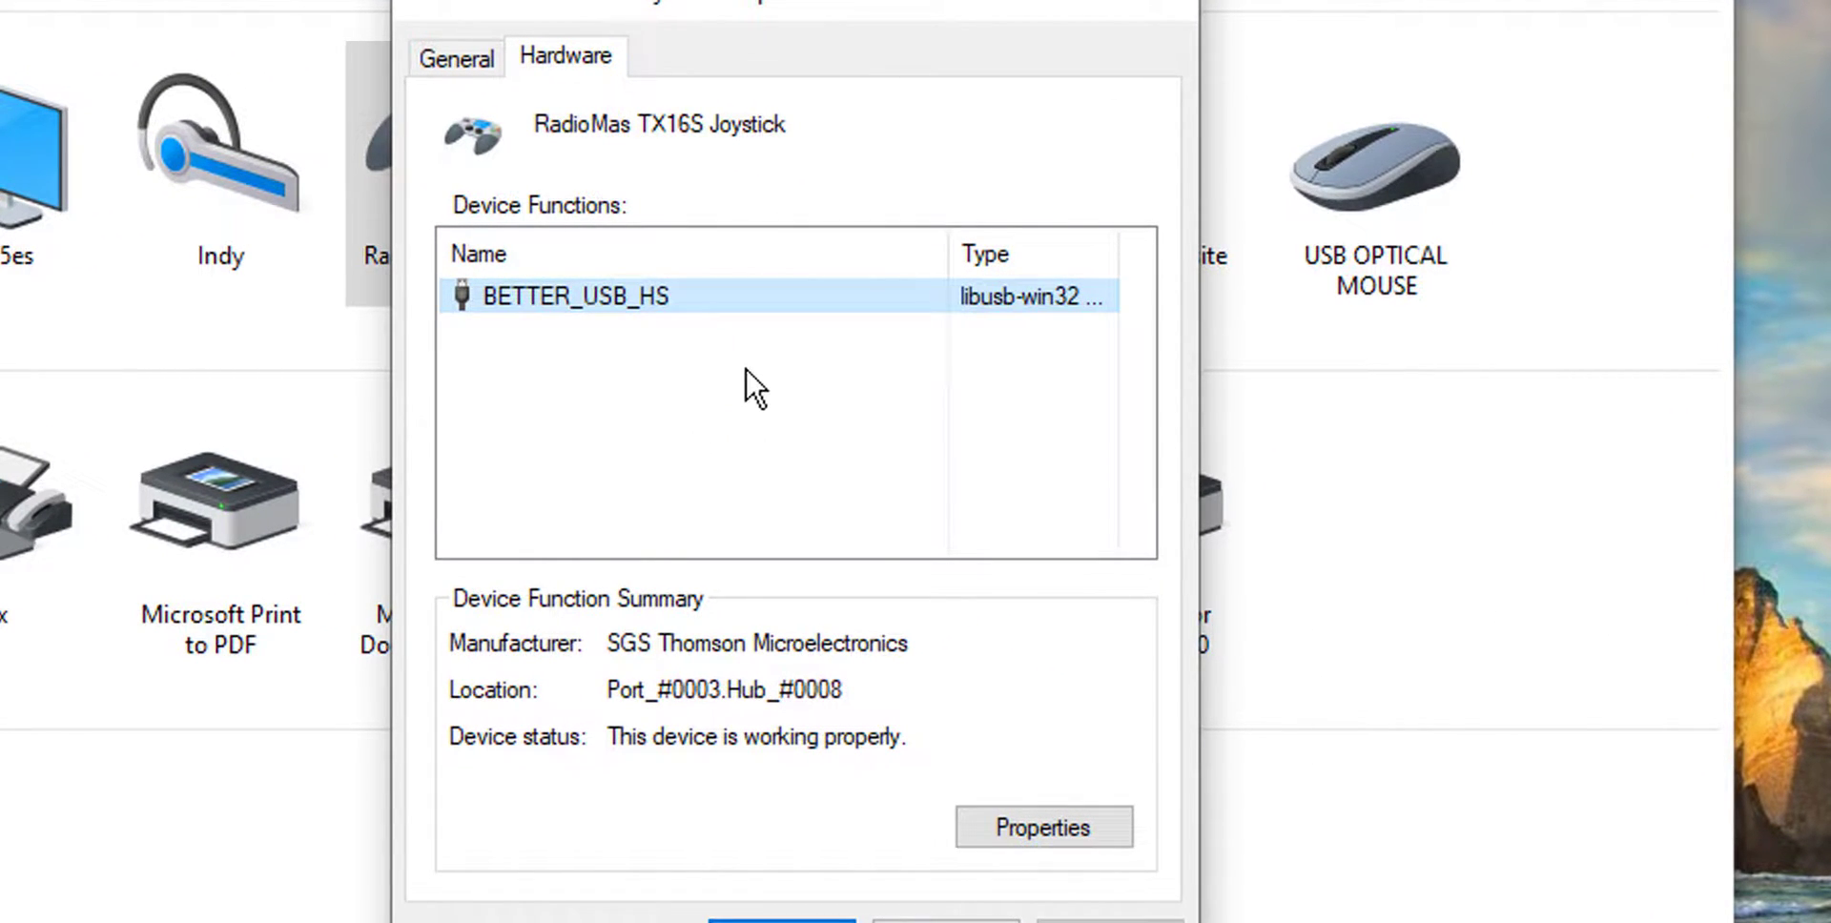
left_click(1047, 831)
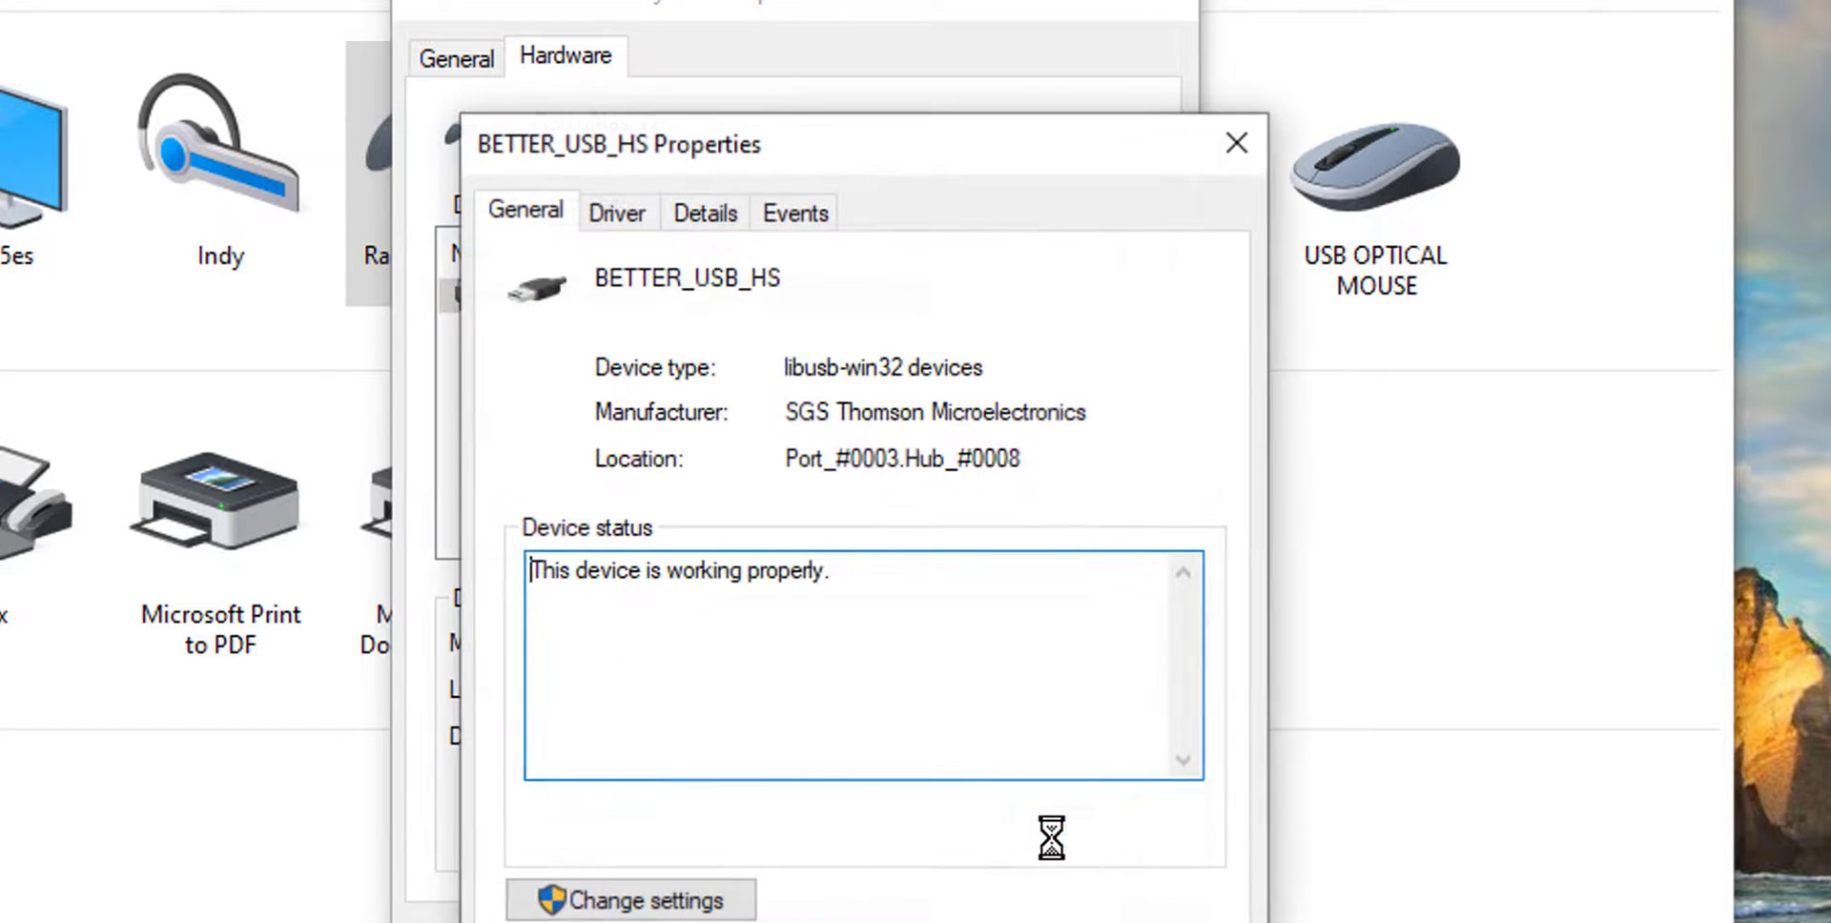
left_click_drag(1025, 152, 138, 91)
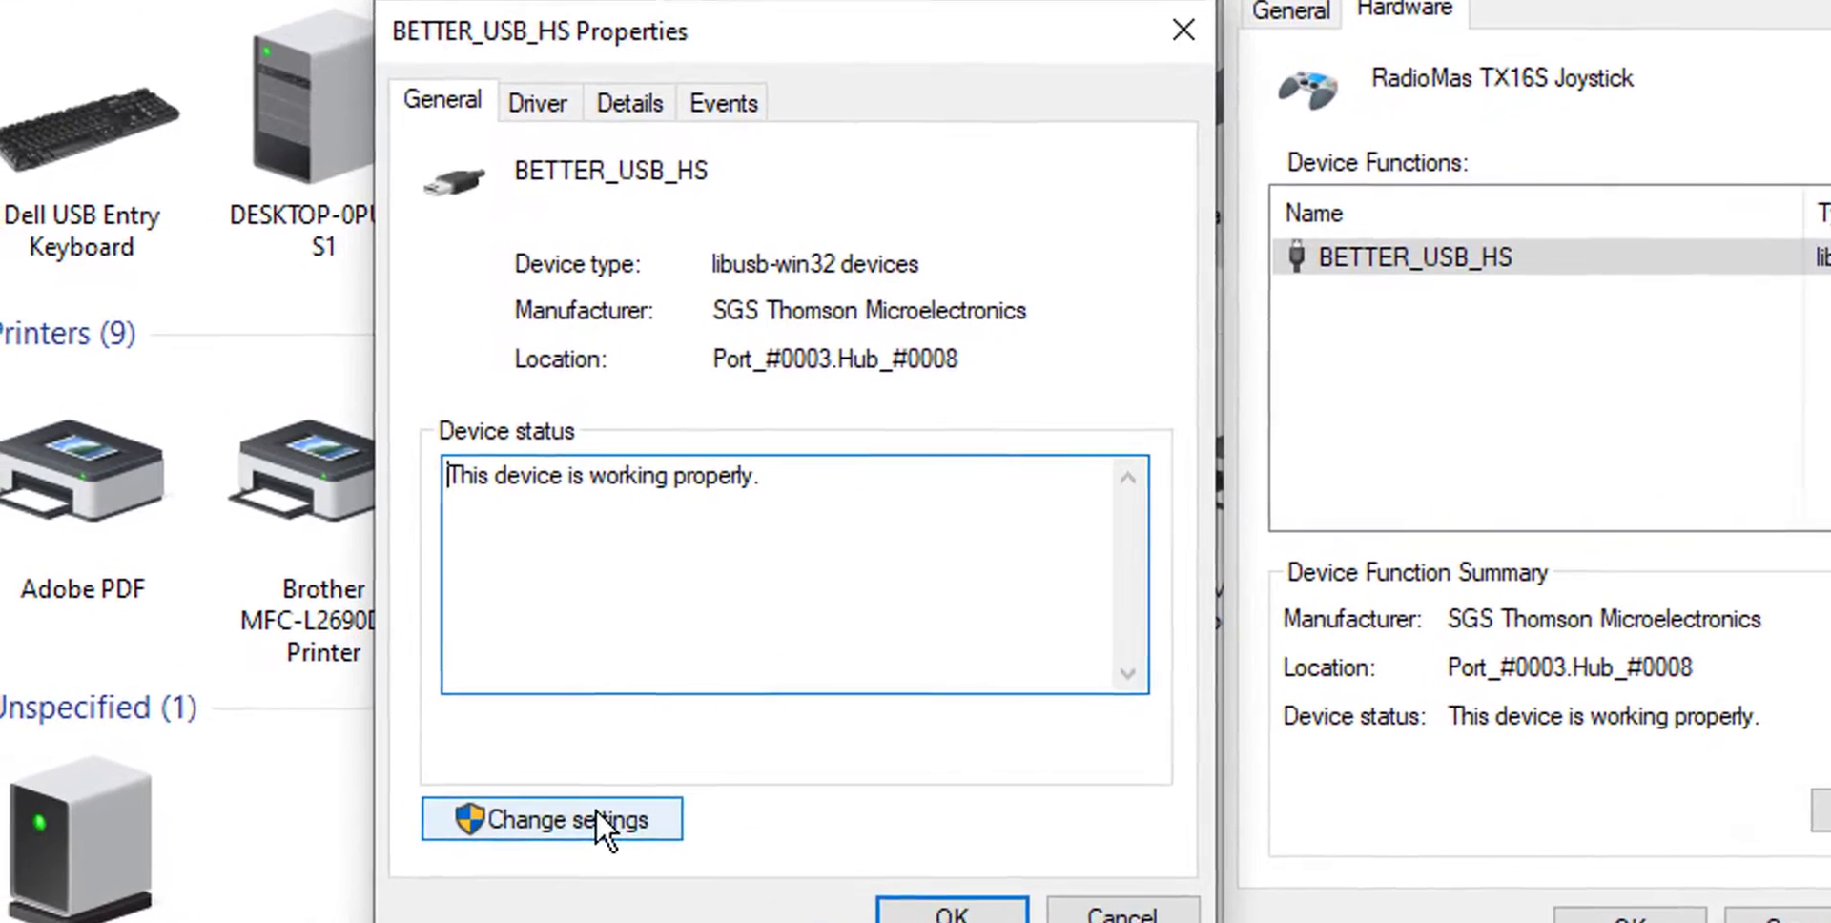
left_click(376, 753)
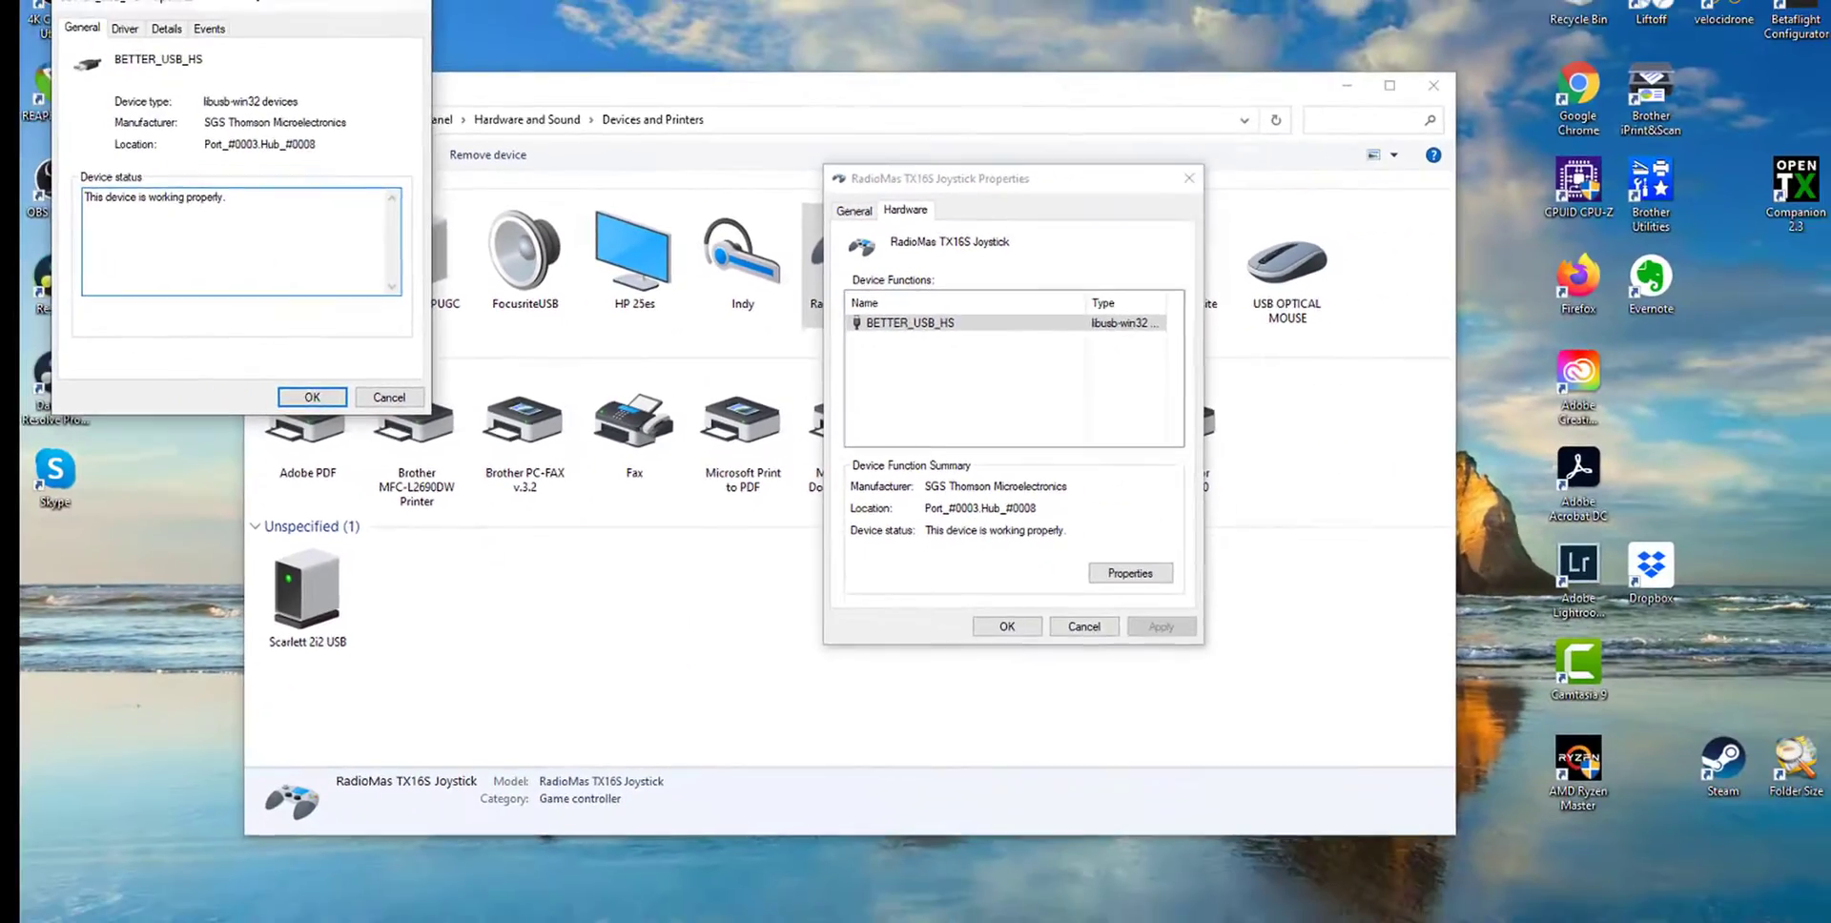
left_click_drag(224, 14, 601, 234)
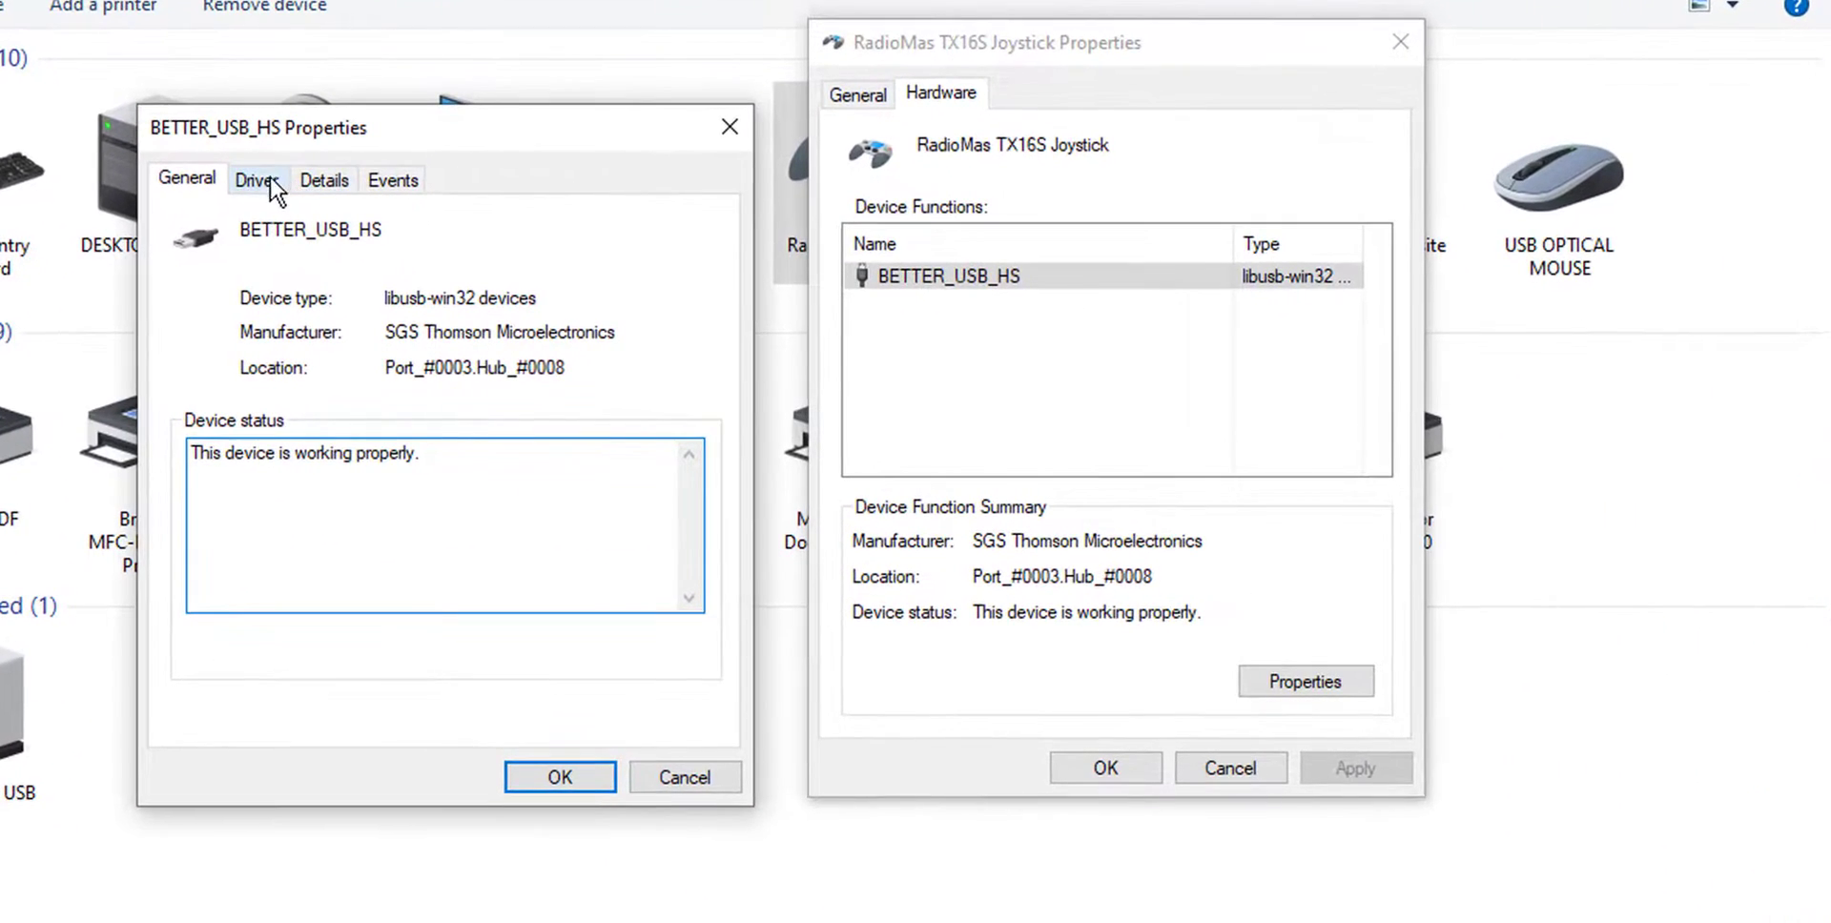
left_click(468, 264)
left_click_drag(656, 150, 678, 127)
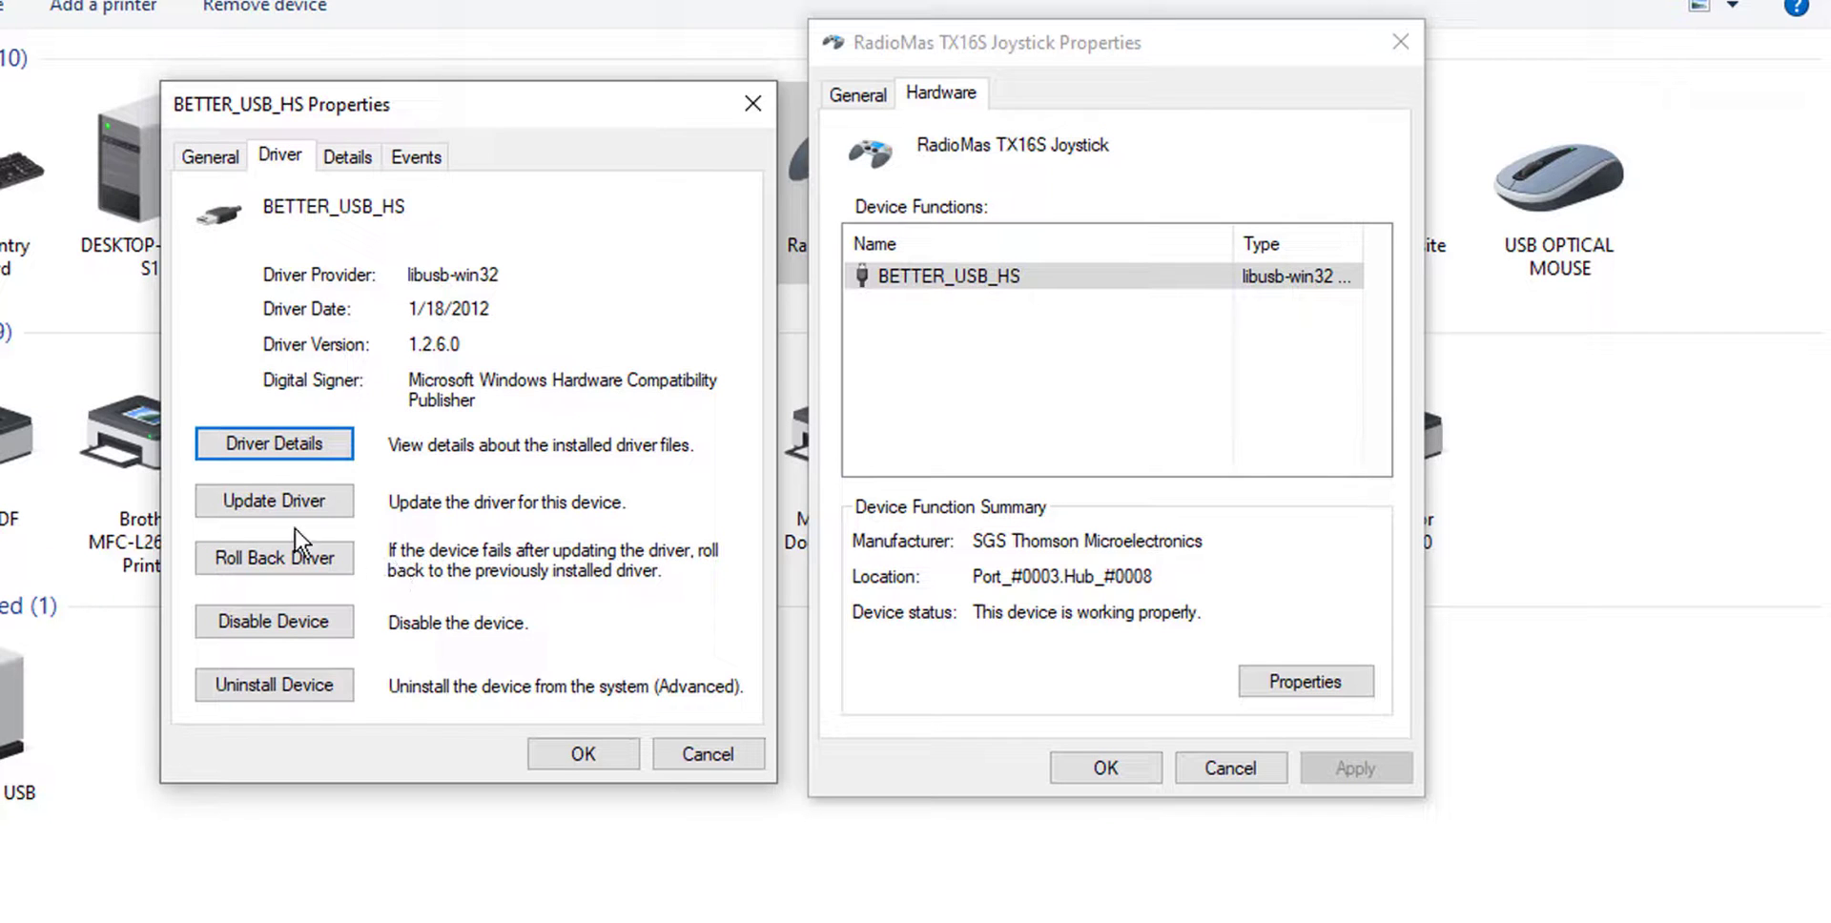
Update the BETTER_USB_HS driver manually to USB Input Device from the list of available drivers, and close the property dialogs
left_click(283, 497)
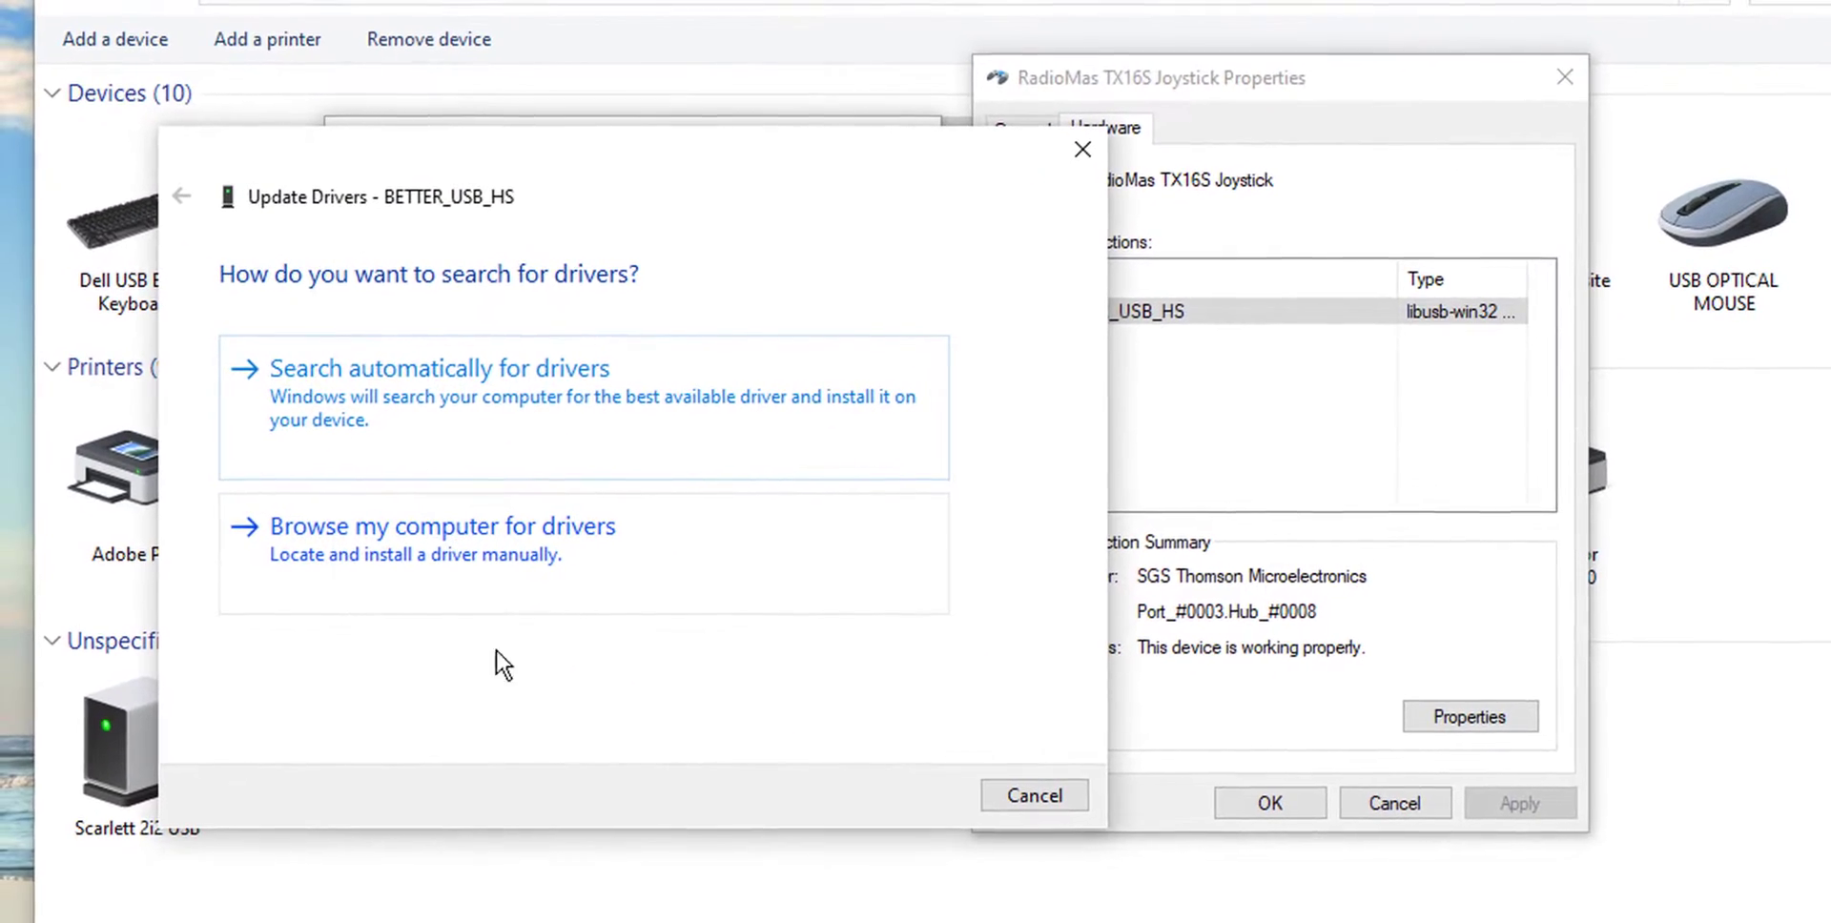
left_click(493, 545)
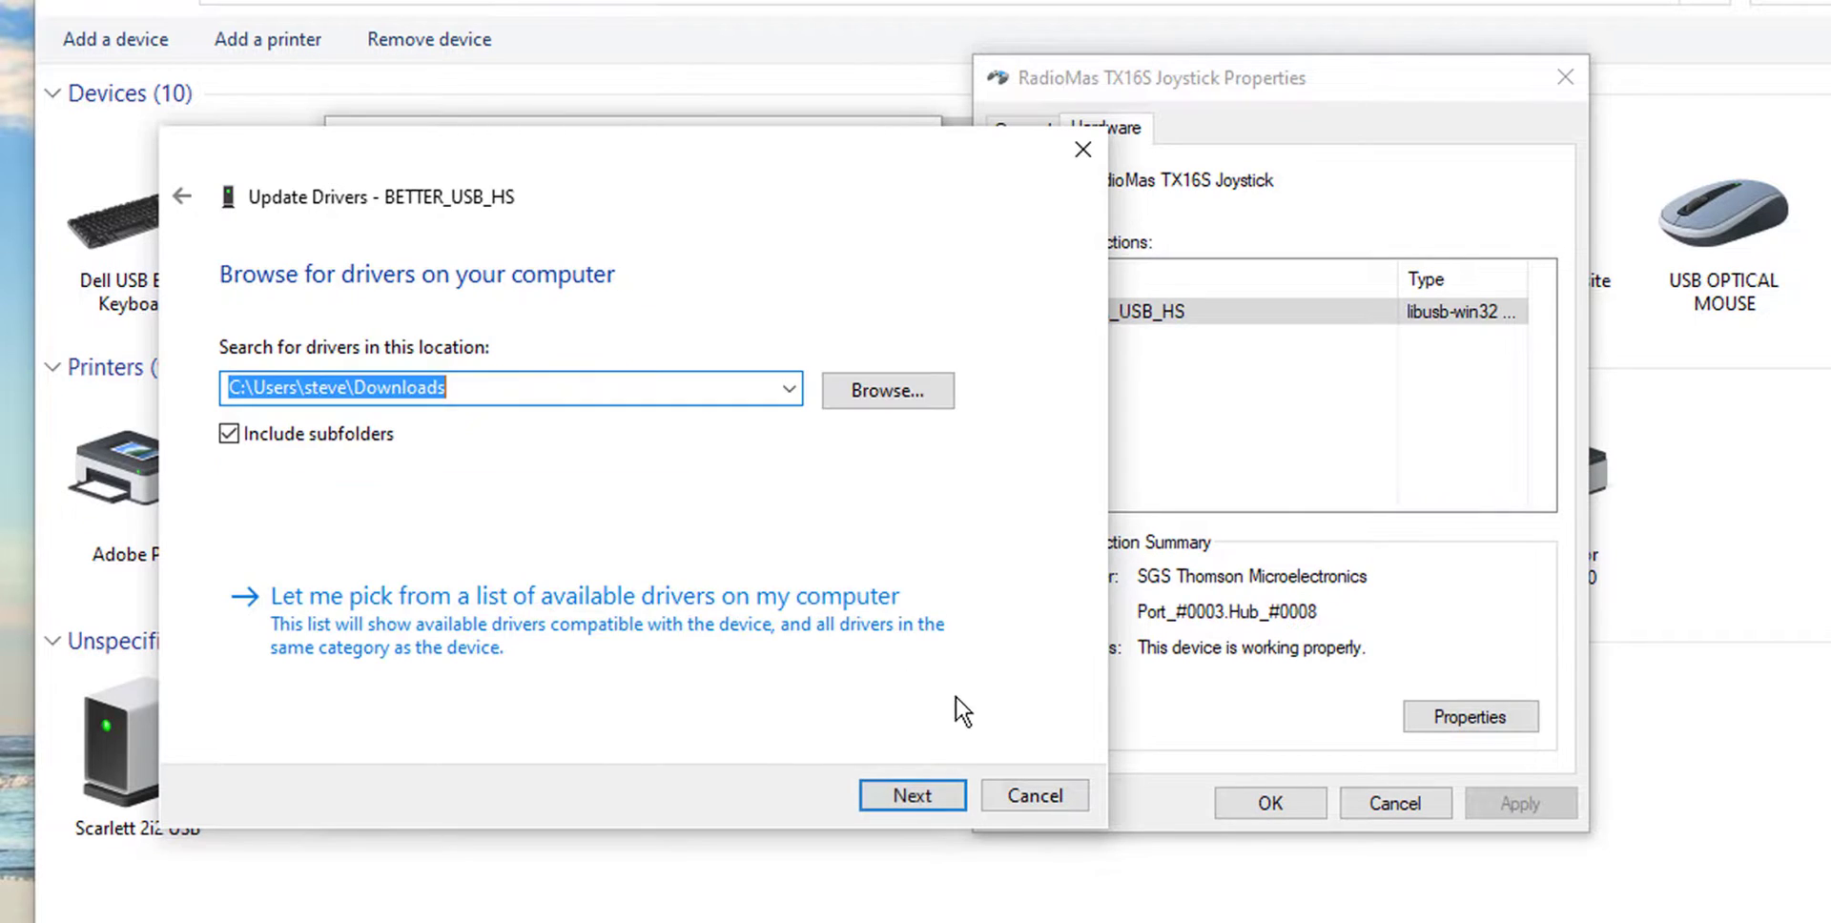
left_click(515, 598)
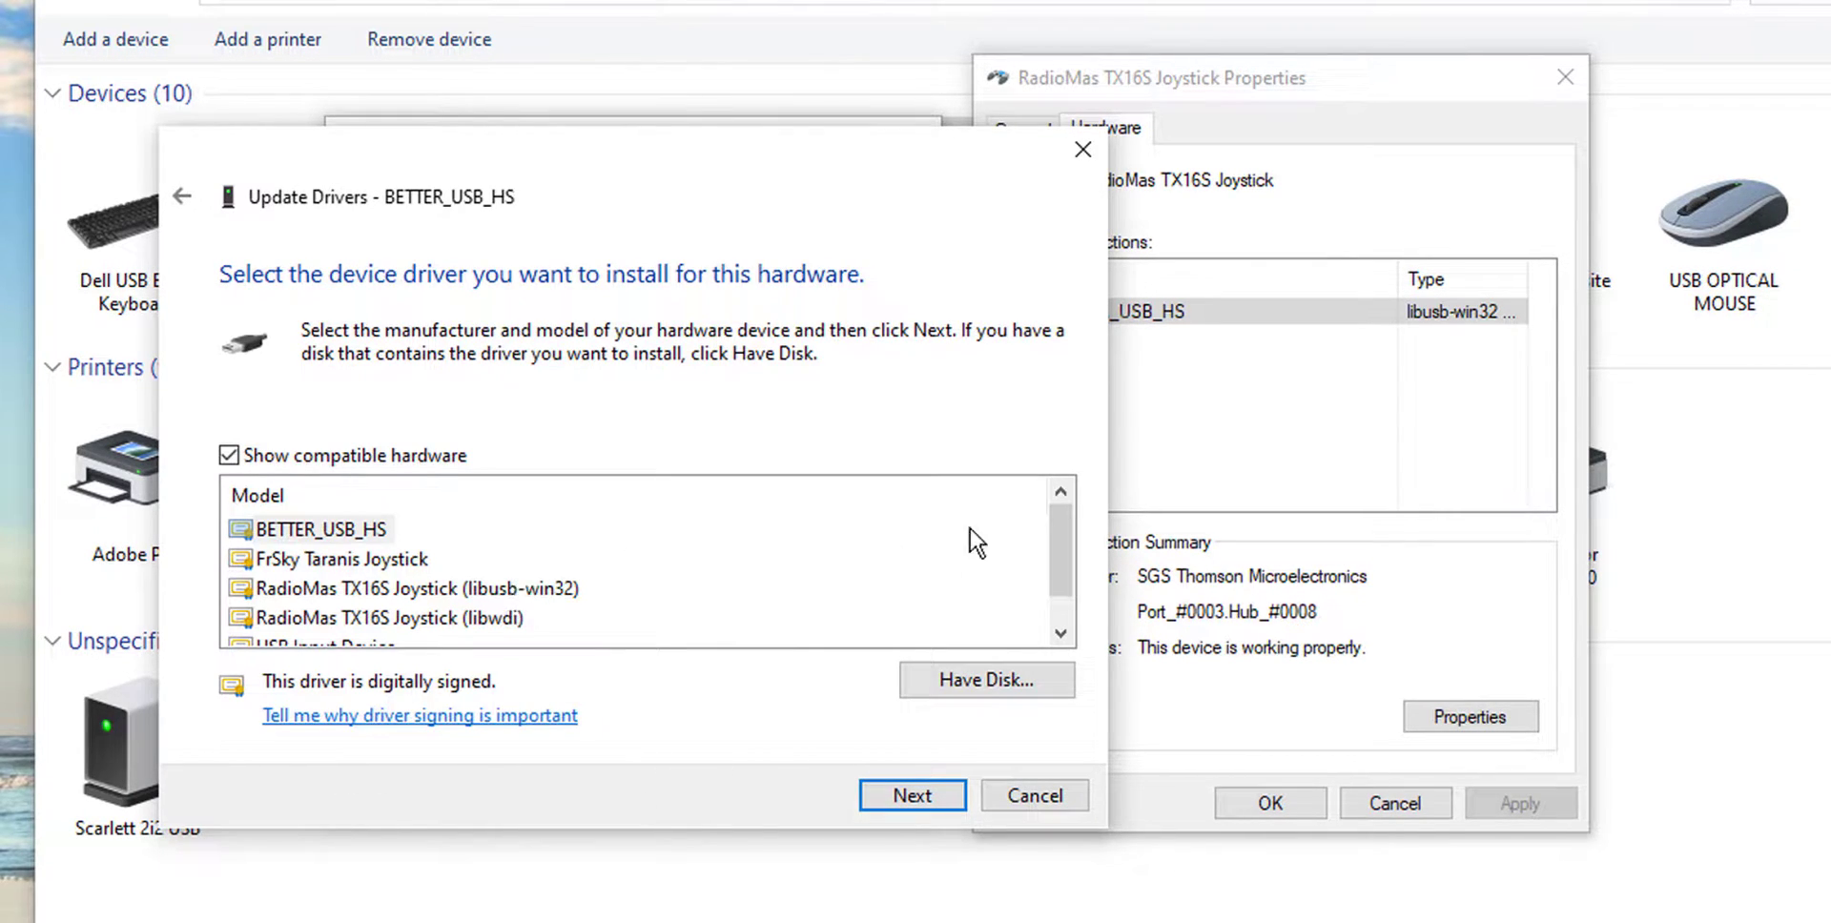
scroll(1059, 572, "down", 1)
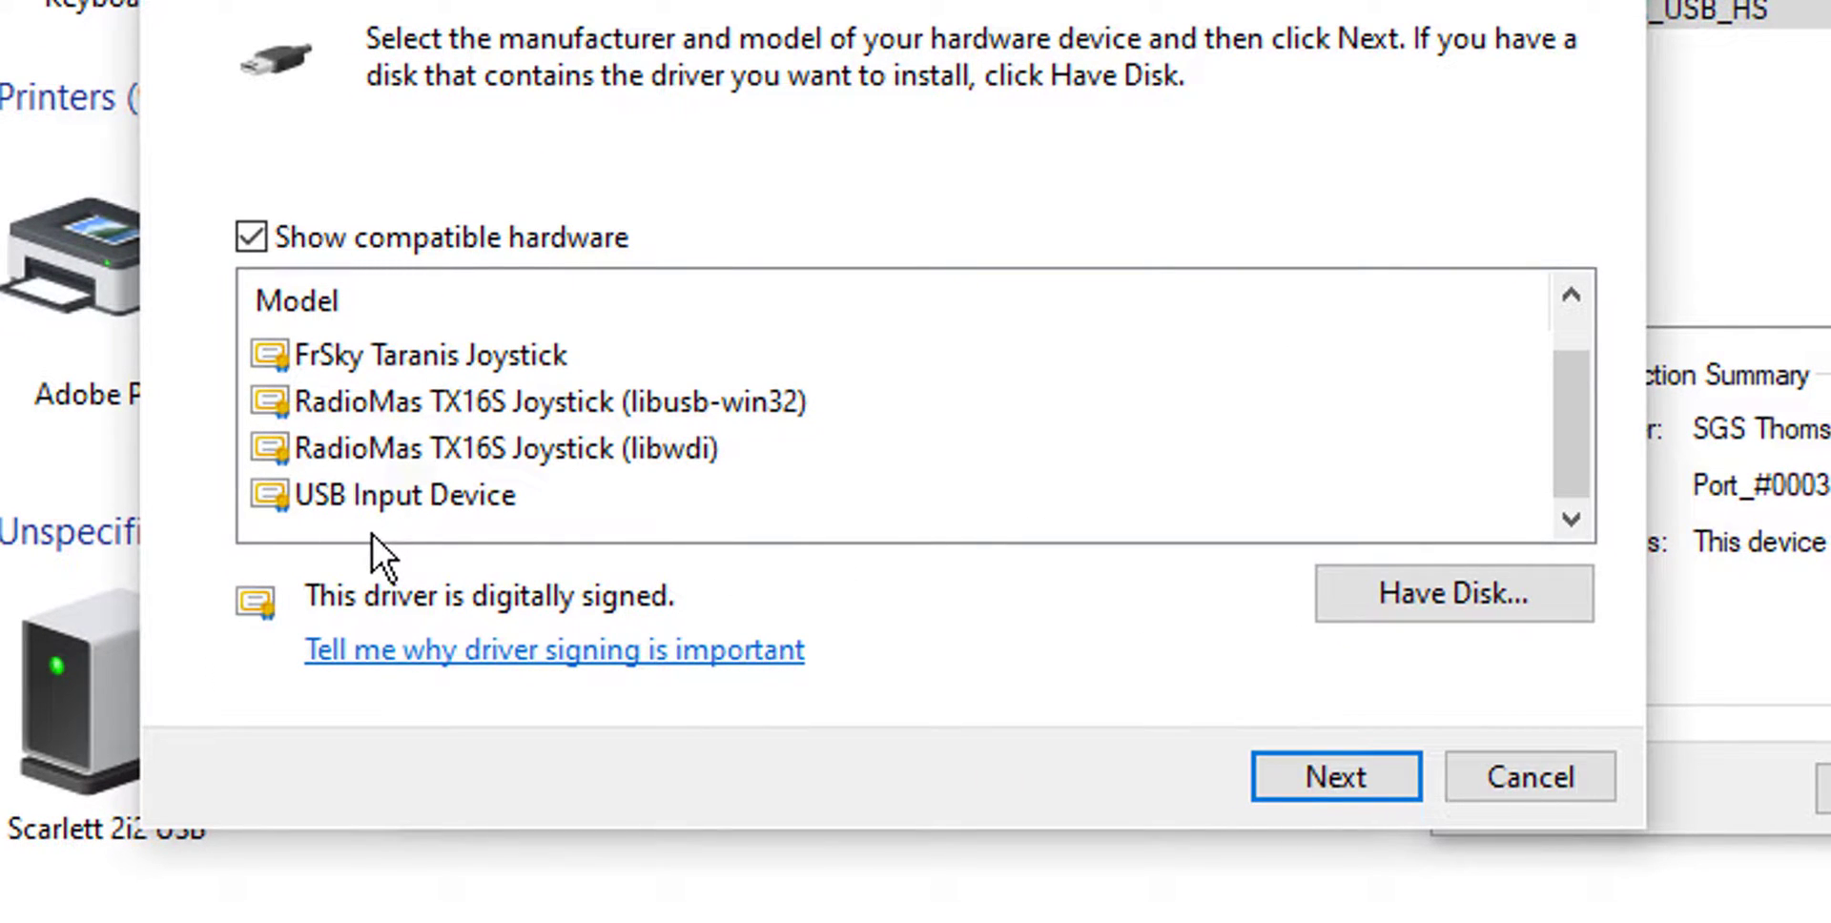
left_click(362, 491)
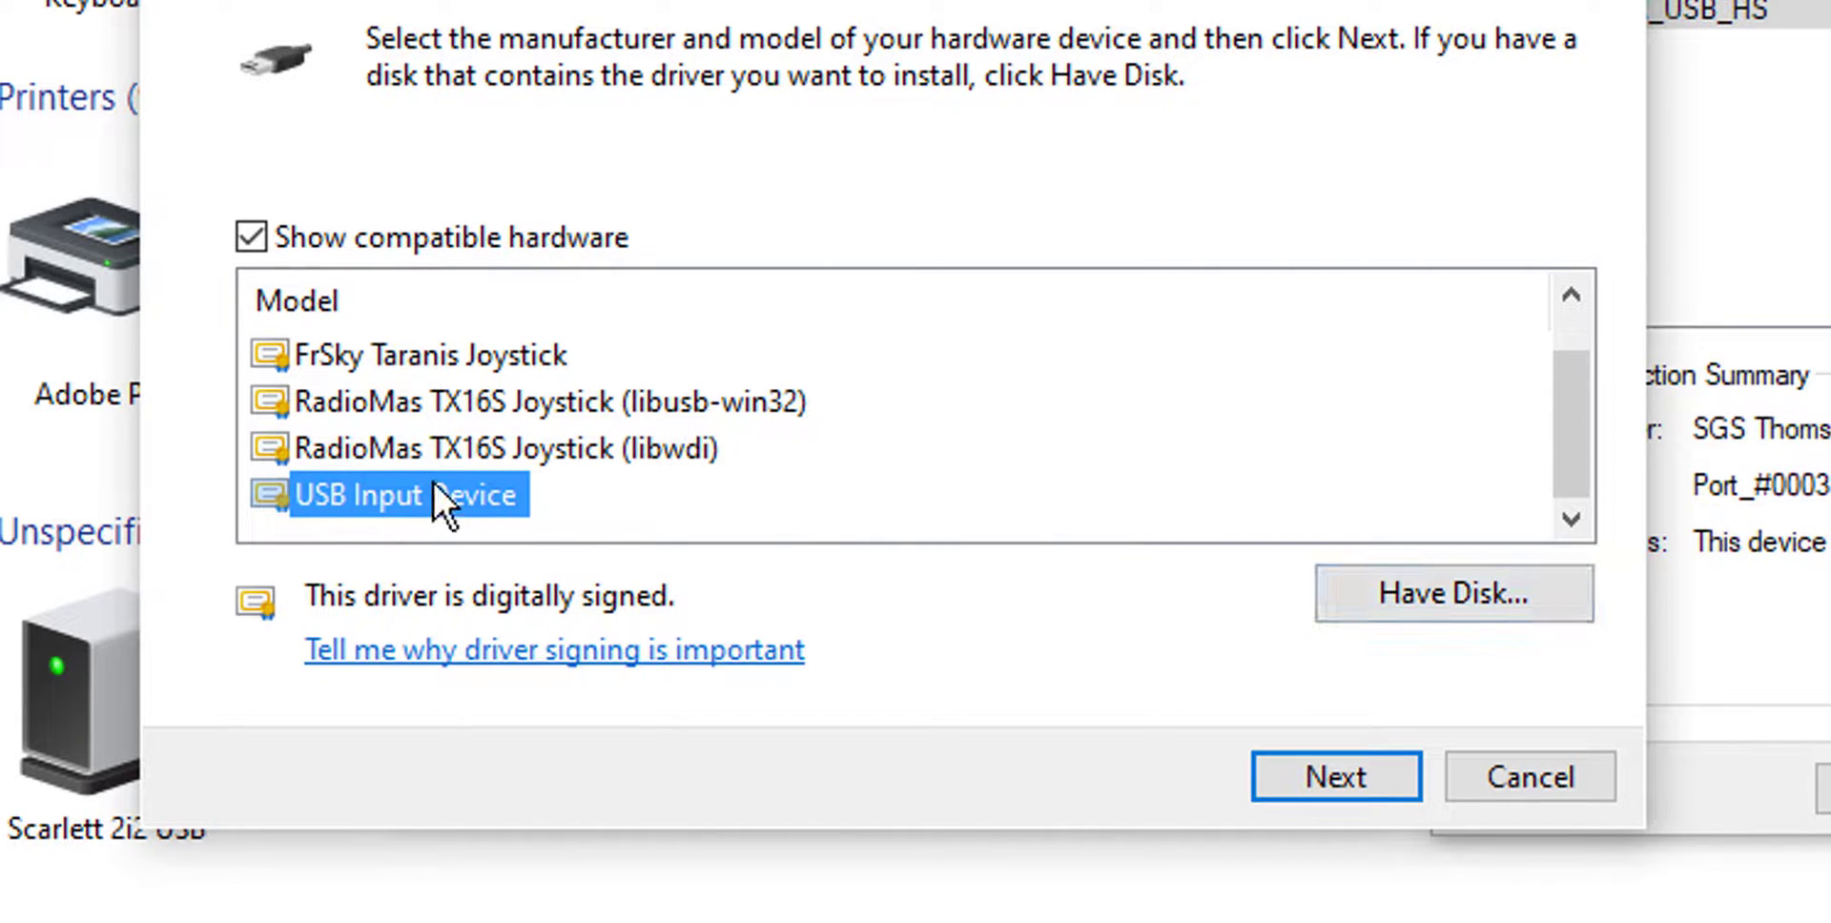
left_click(1311, 770)
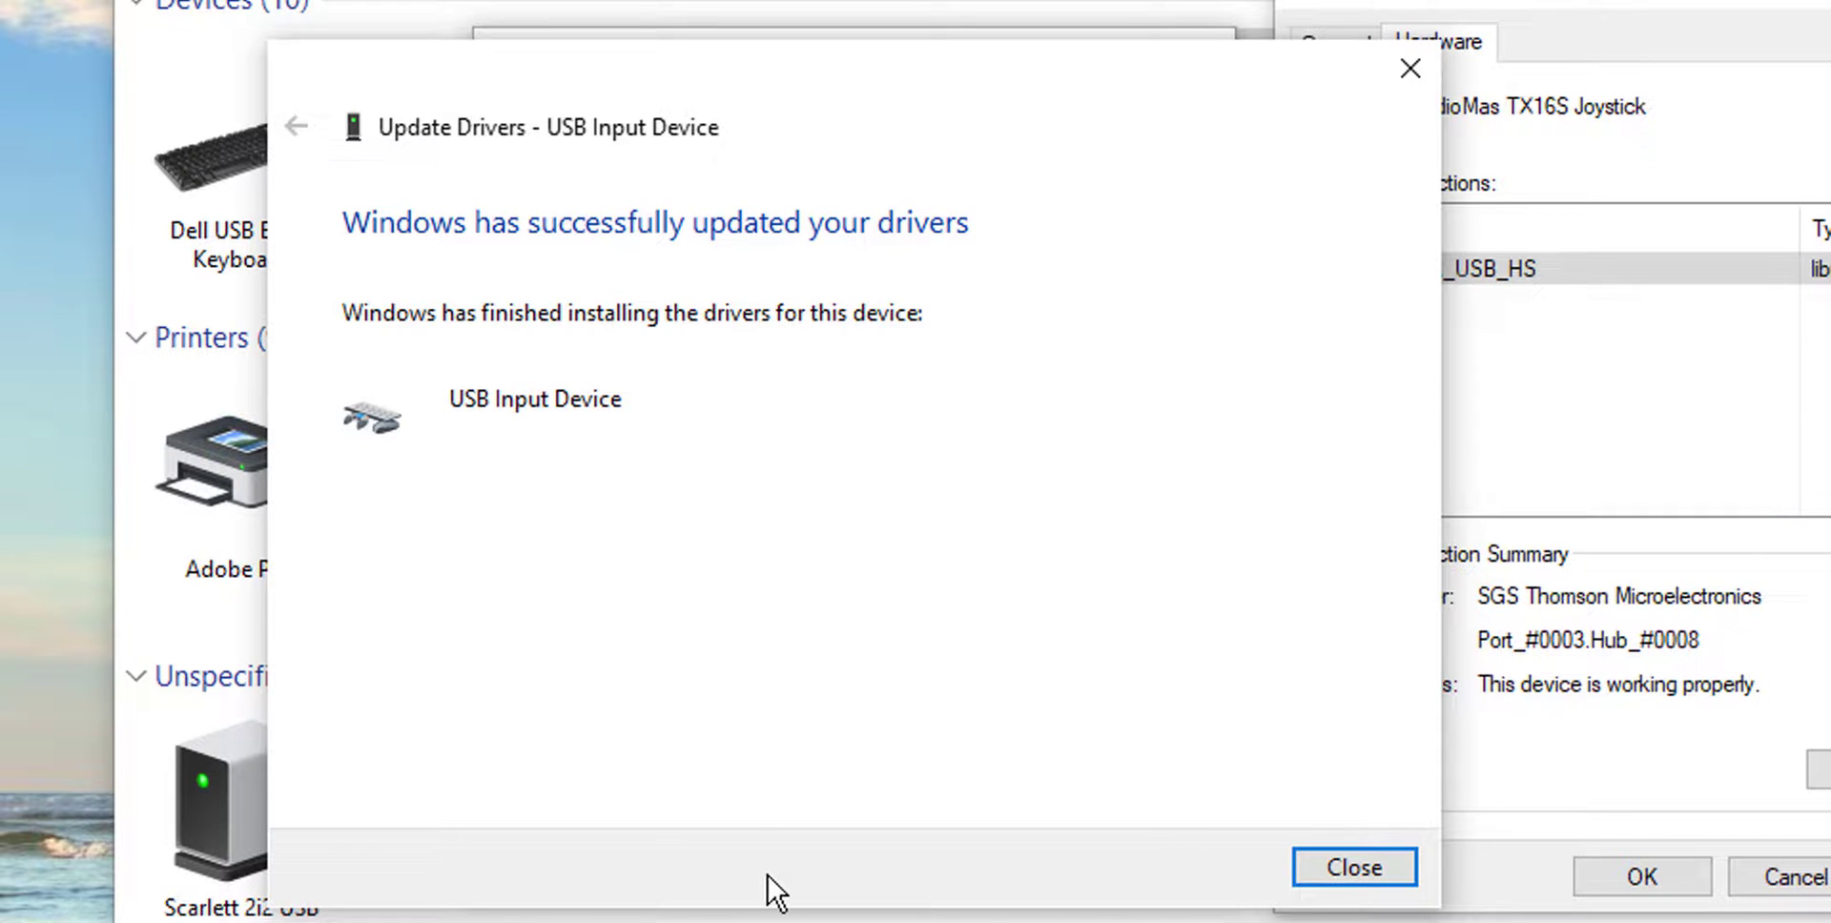
left_click(1352, 870)
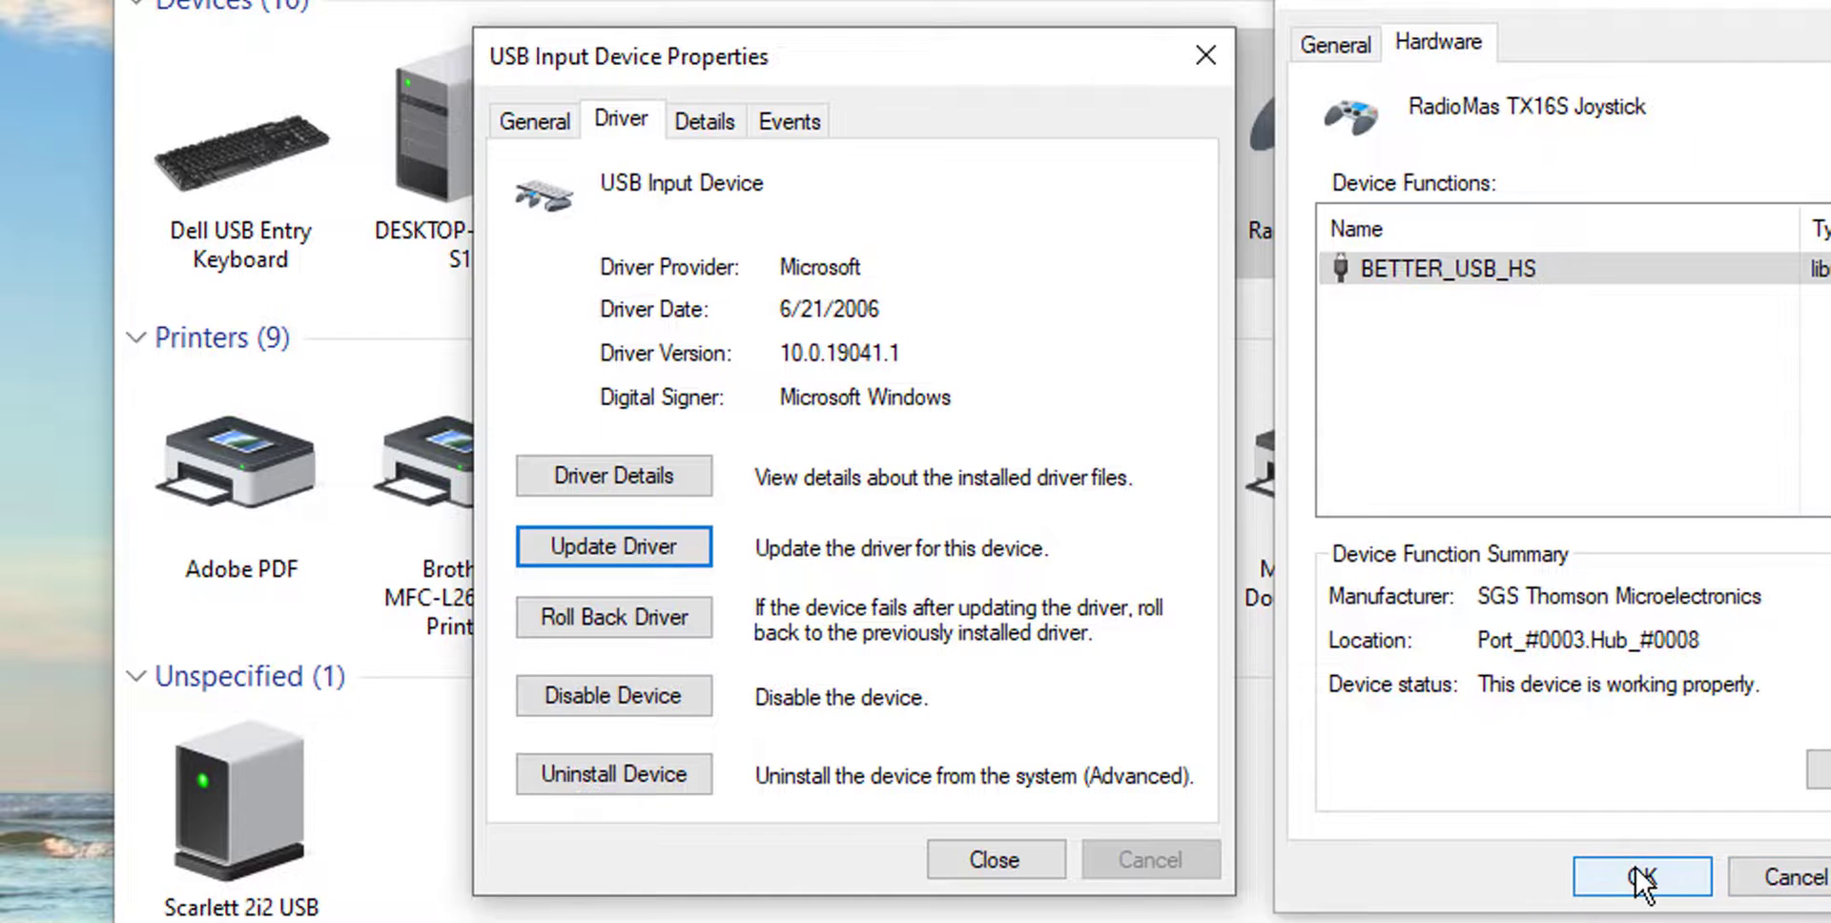
left_click(1640, 873)
left_click(999, 862)
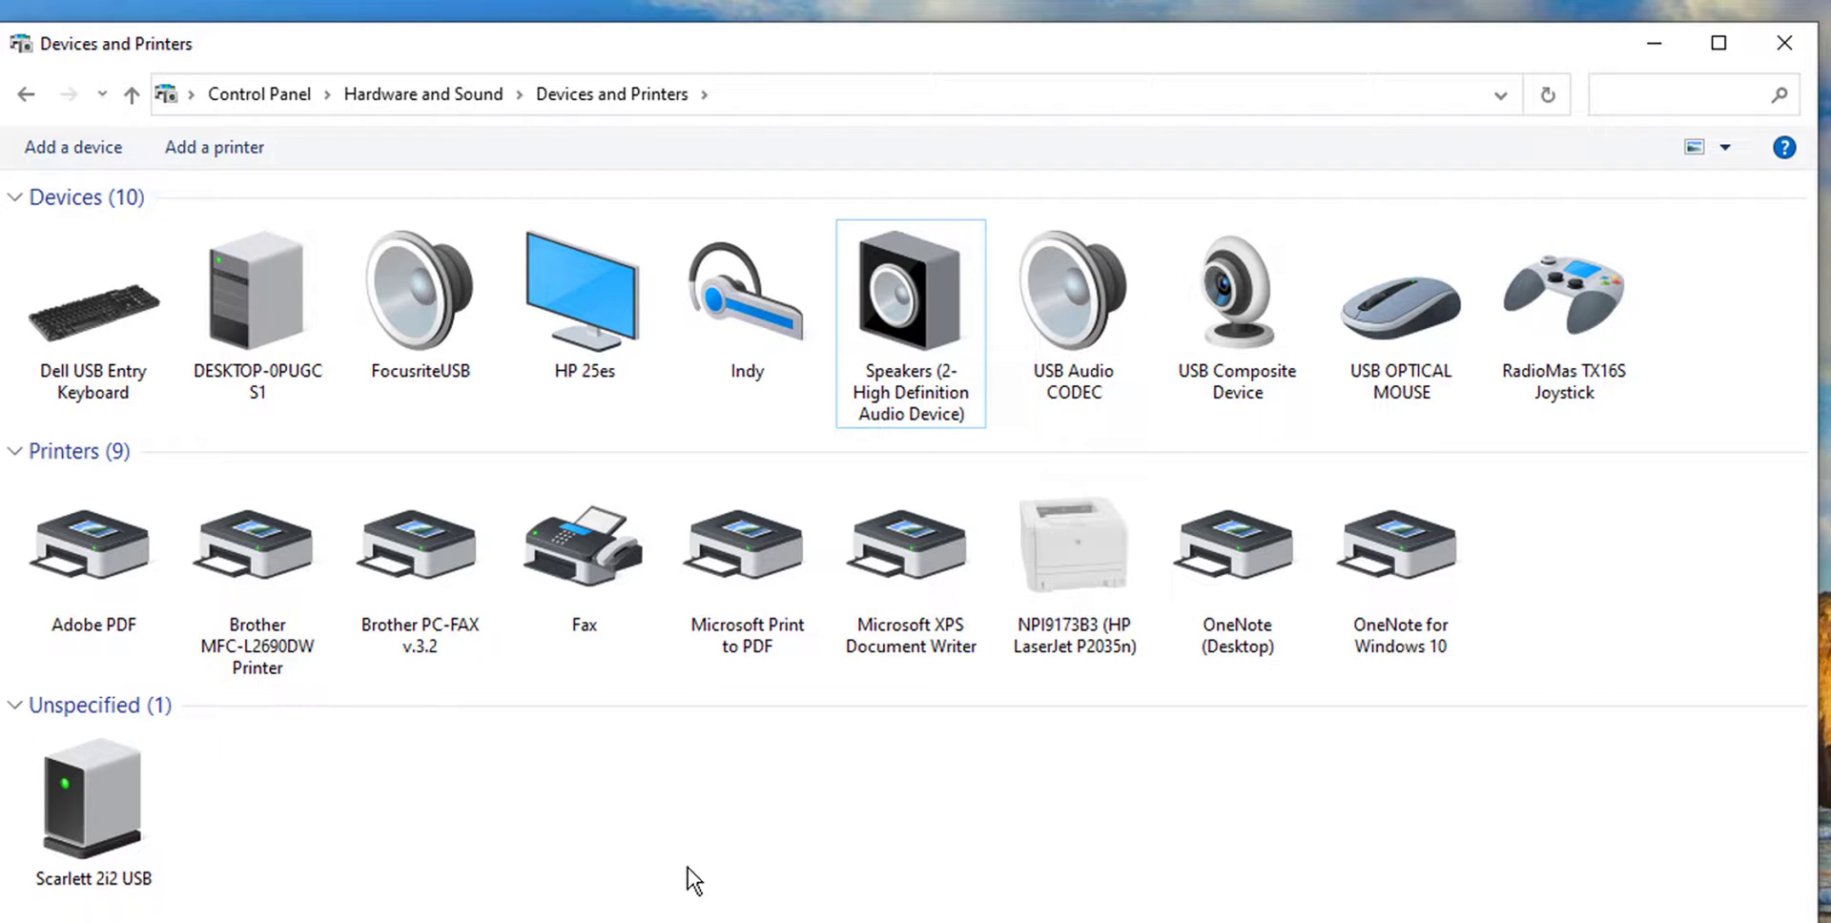
Check the stick axes and buttons of the FrSky Taranis Joystick in the game controller test, and close the controller dialogs
right_click(1589, 291)
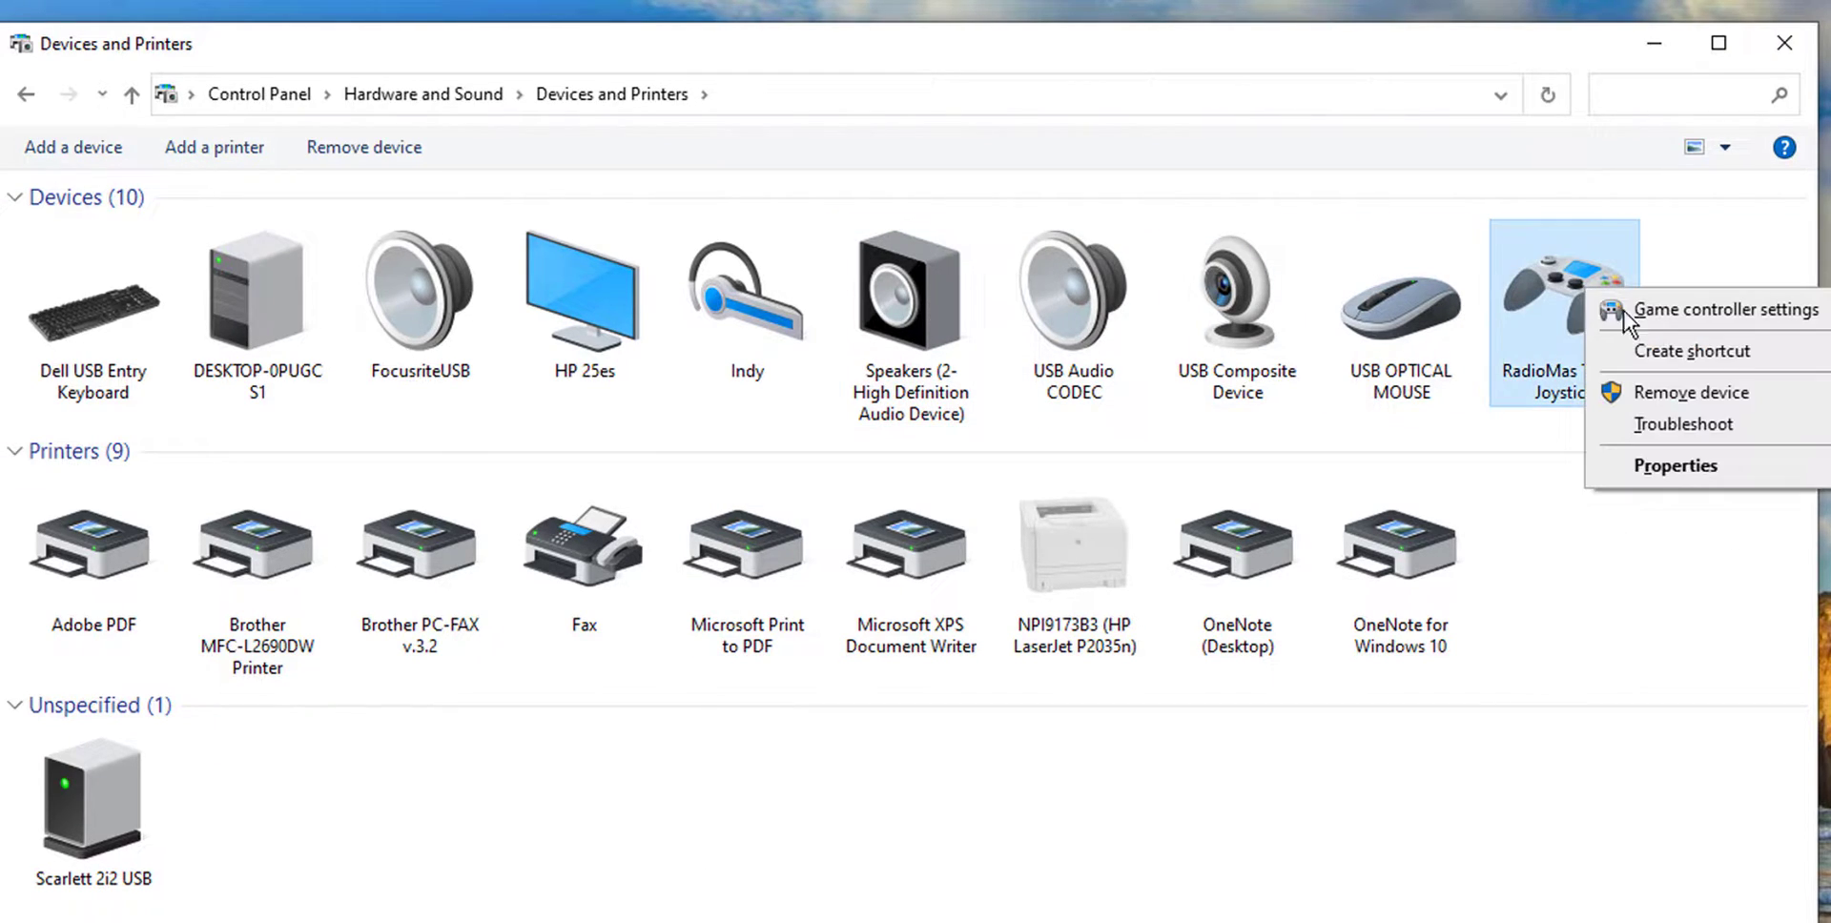
left_click(1611, 309)
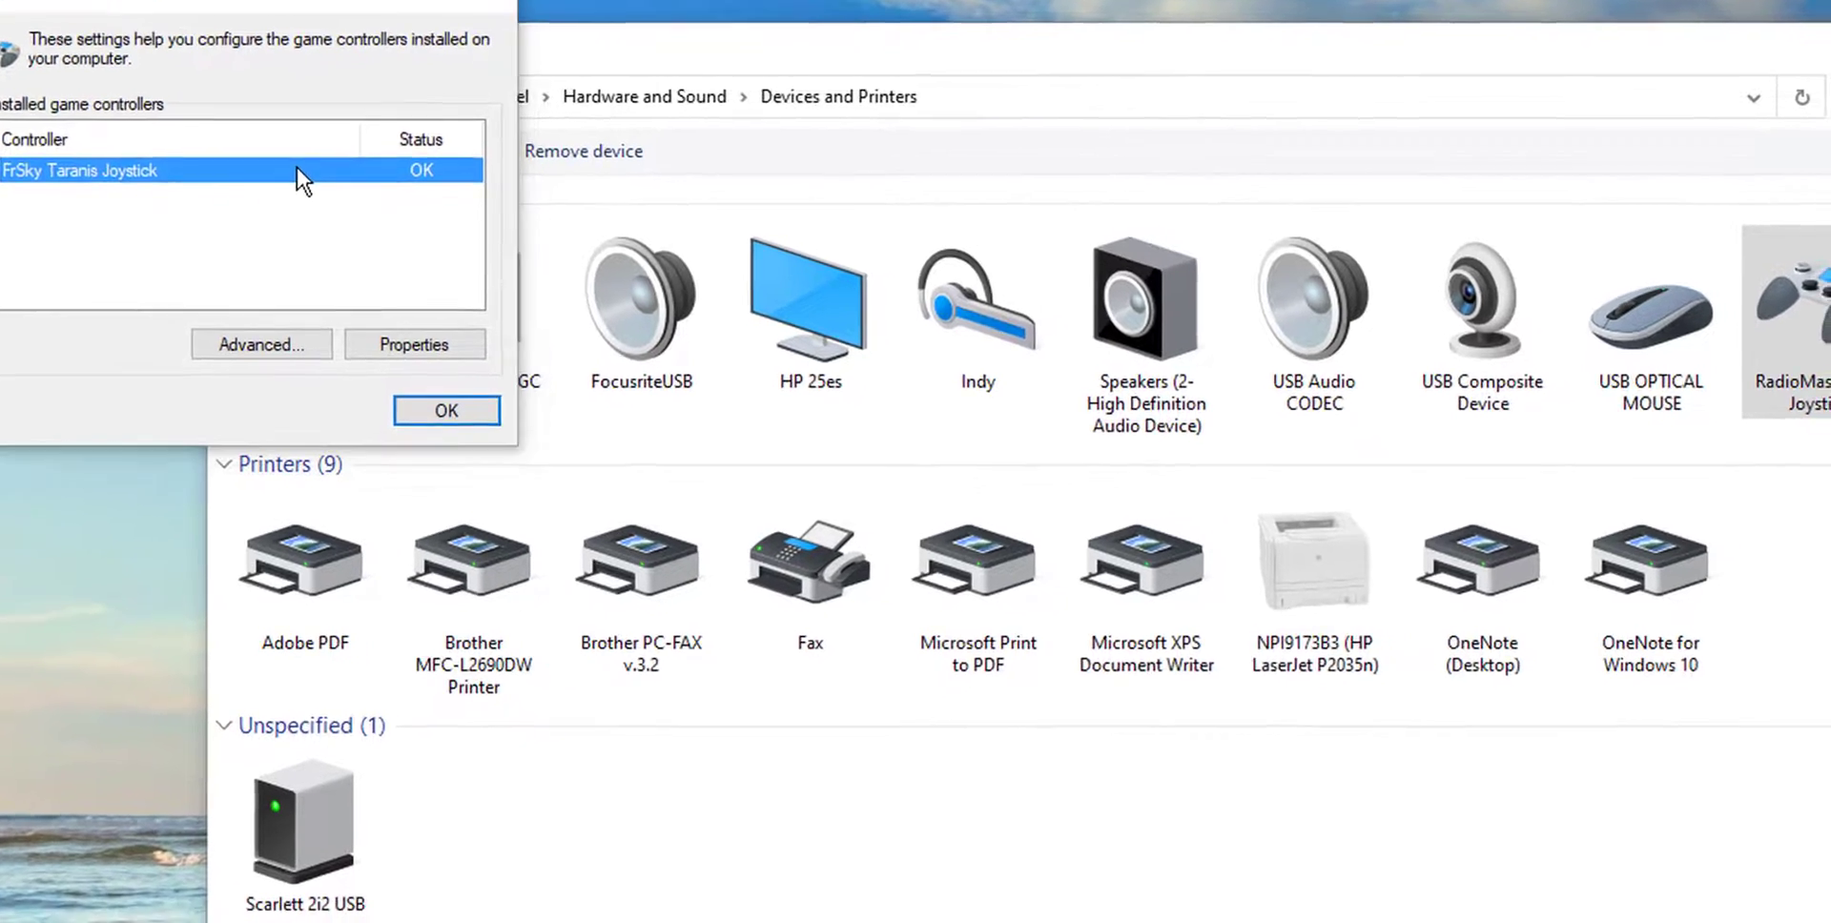
double_click(363, 209)
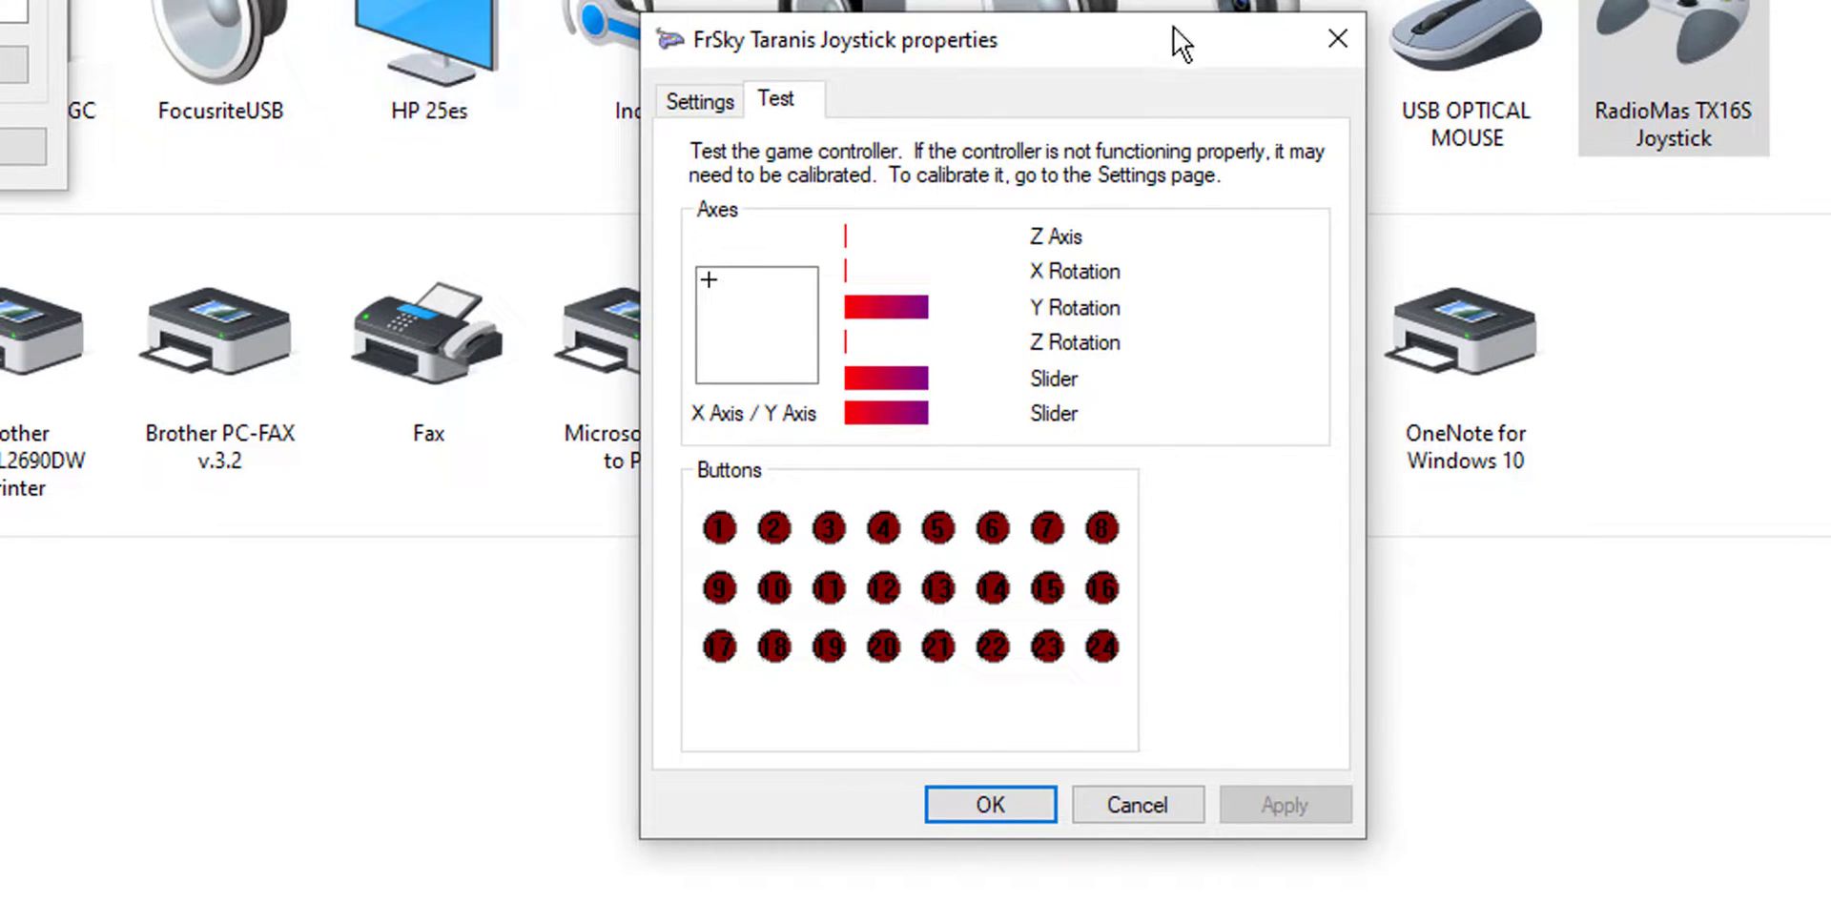
left_click(991, 804)
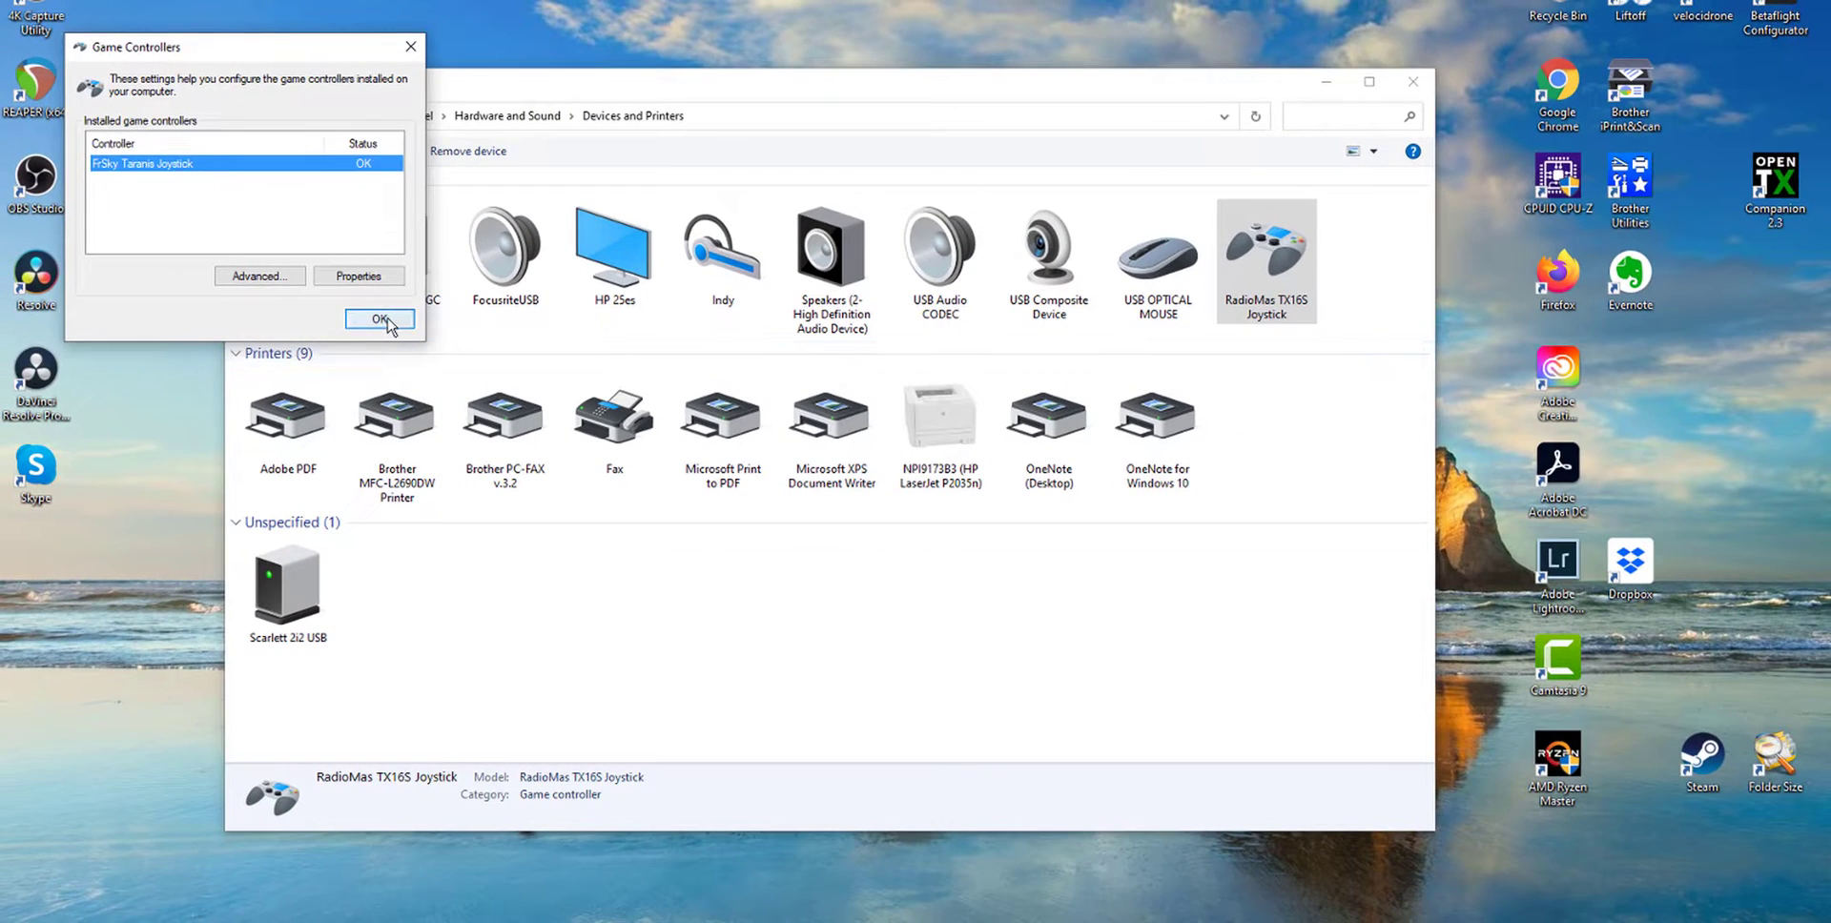
left_click(380, 319)
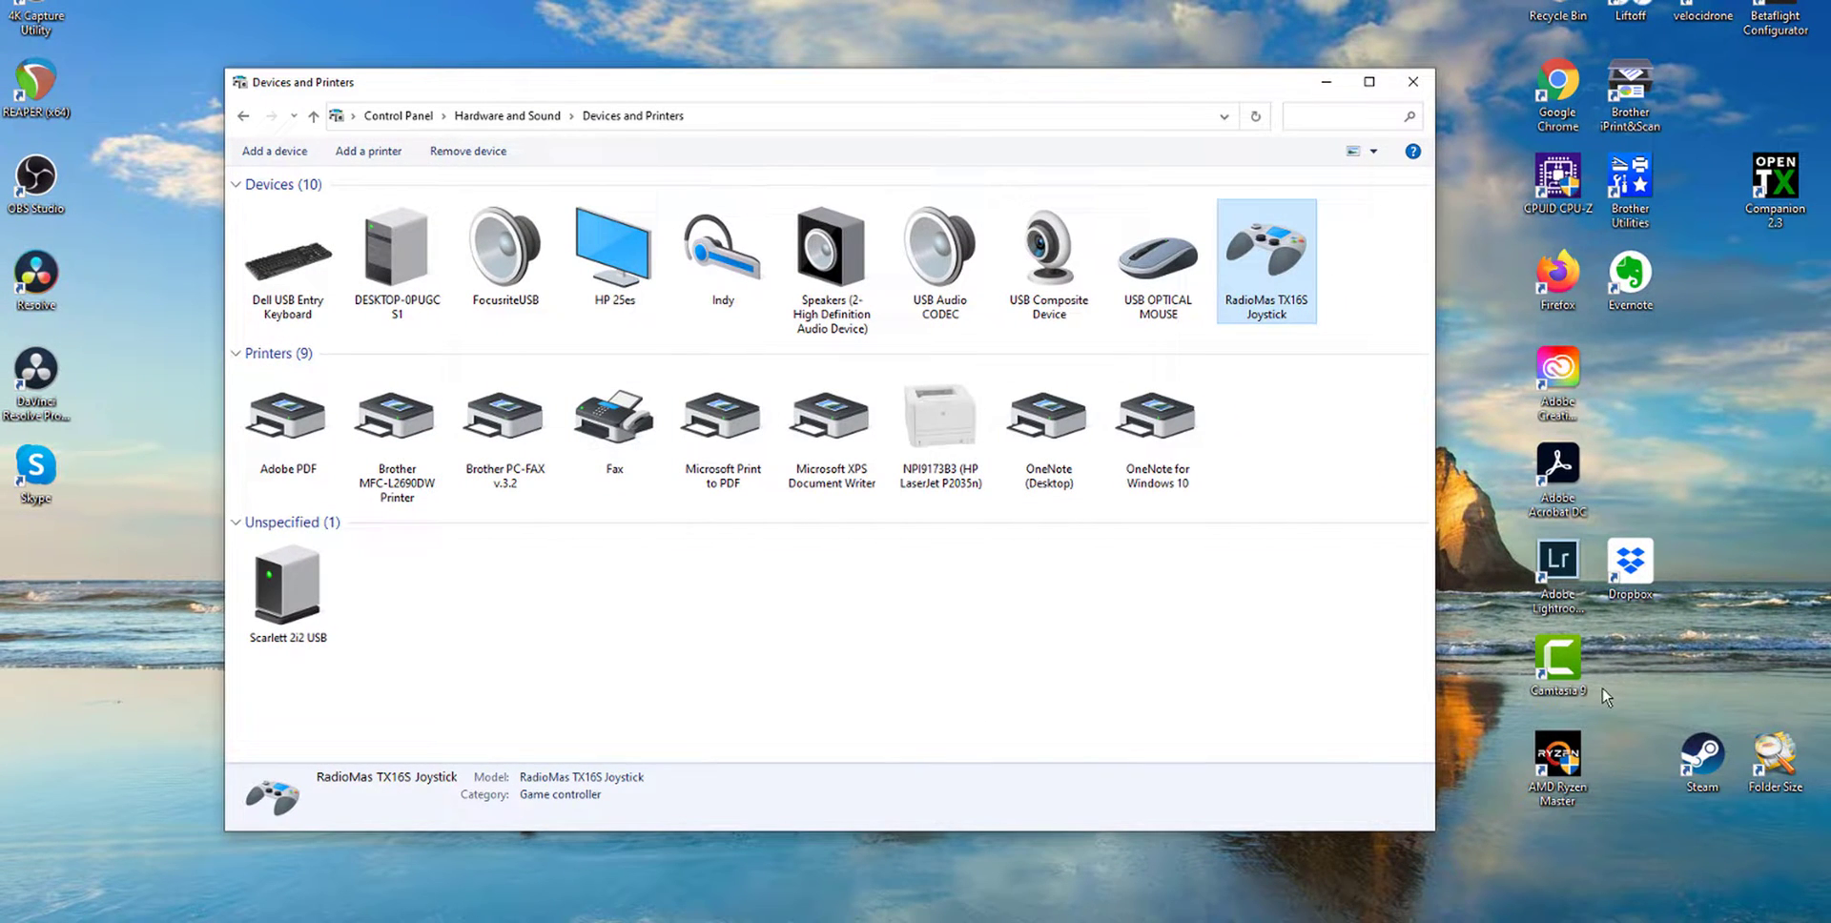
Launch Velocidrone and start assigning the RadioMas TX16S Joystick's sticks in the controller setup
left_click(1705, 9)
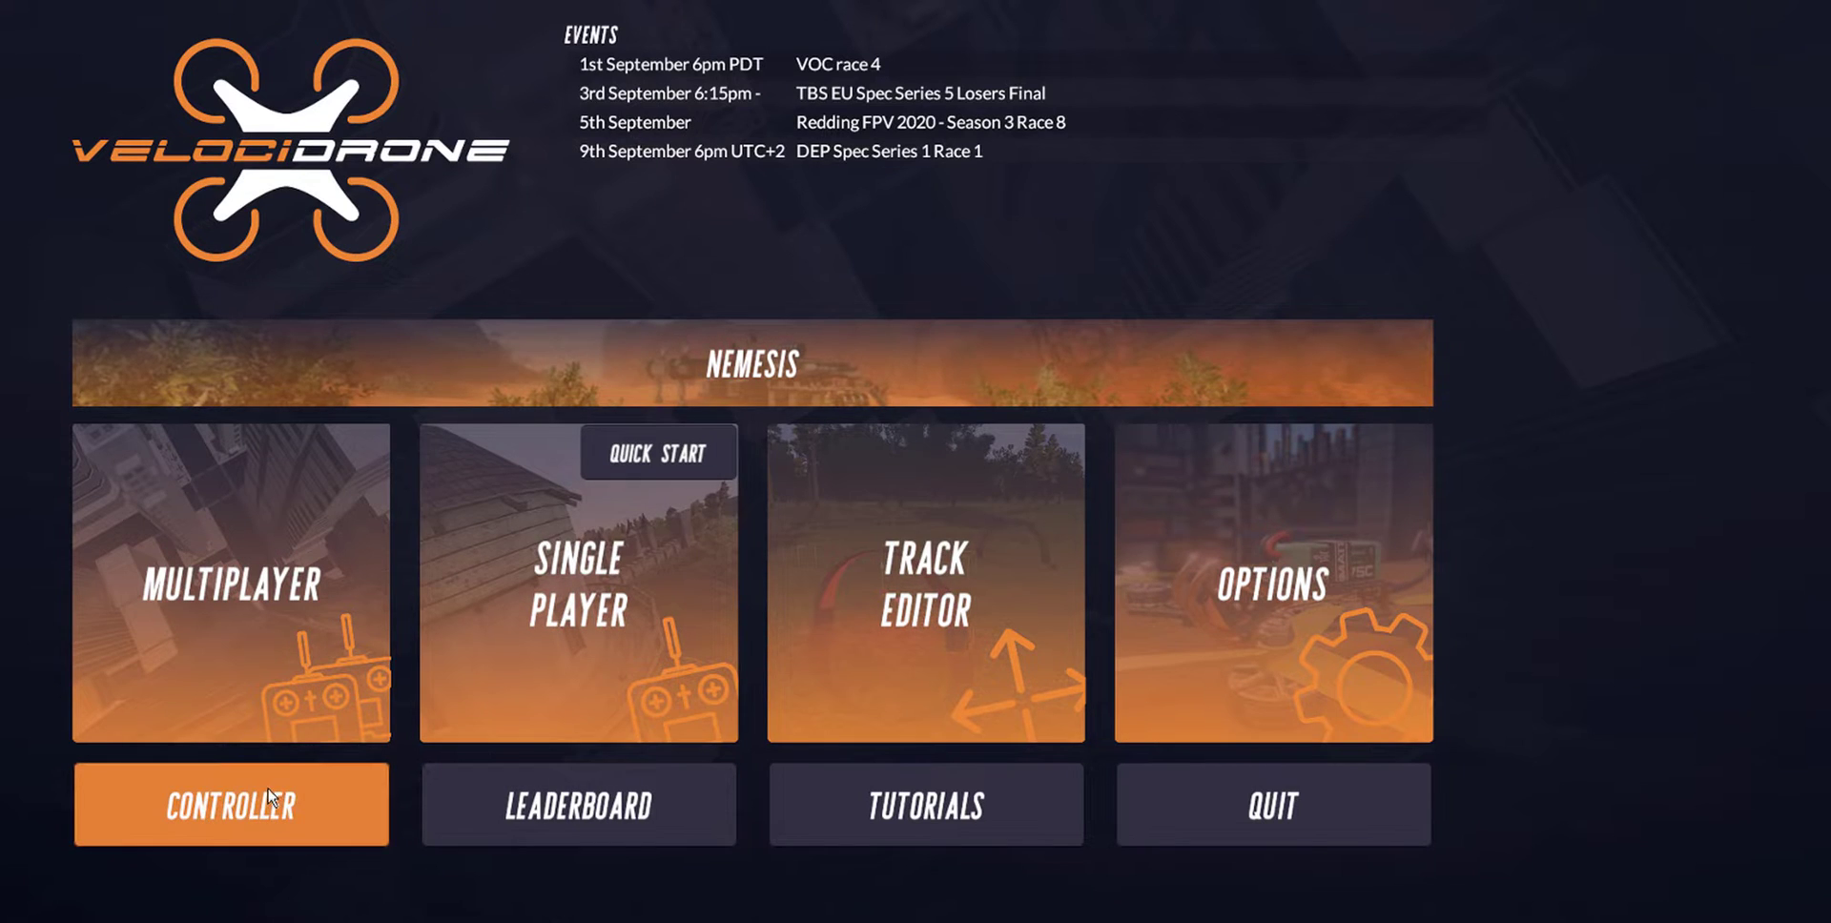
left_click(214, 804)
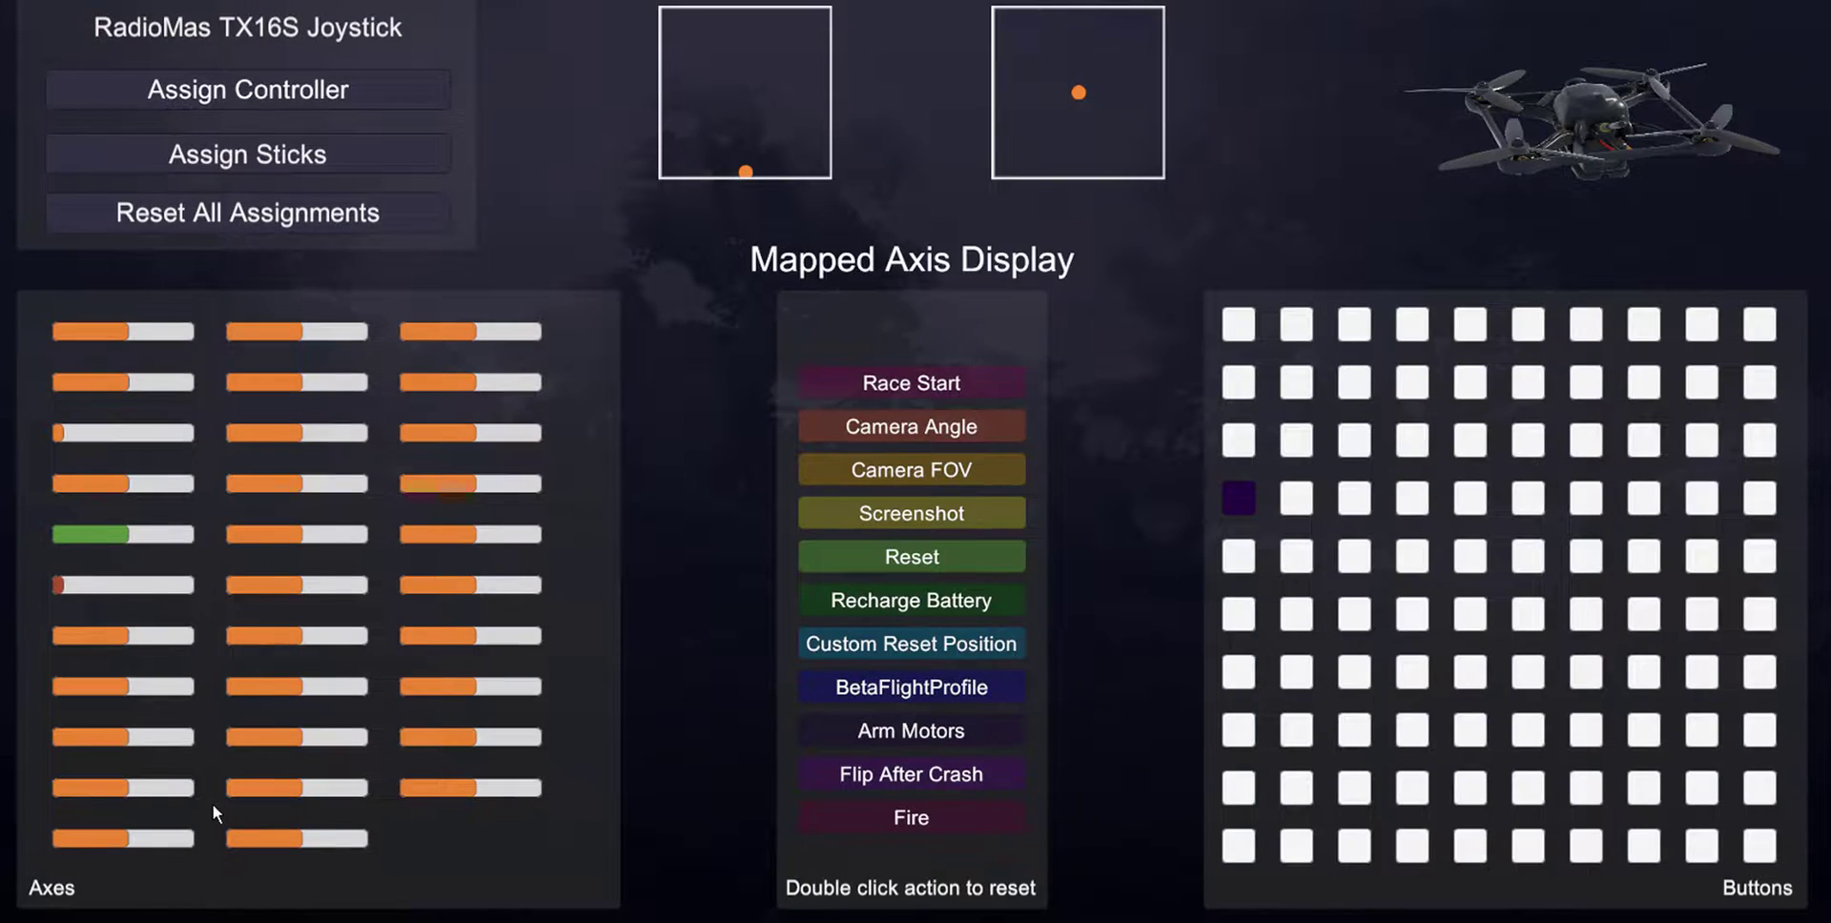
left_click(374, 80)
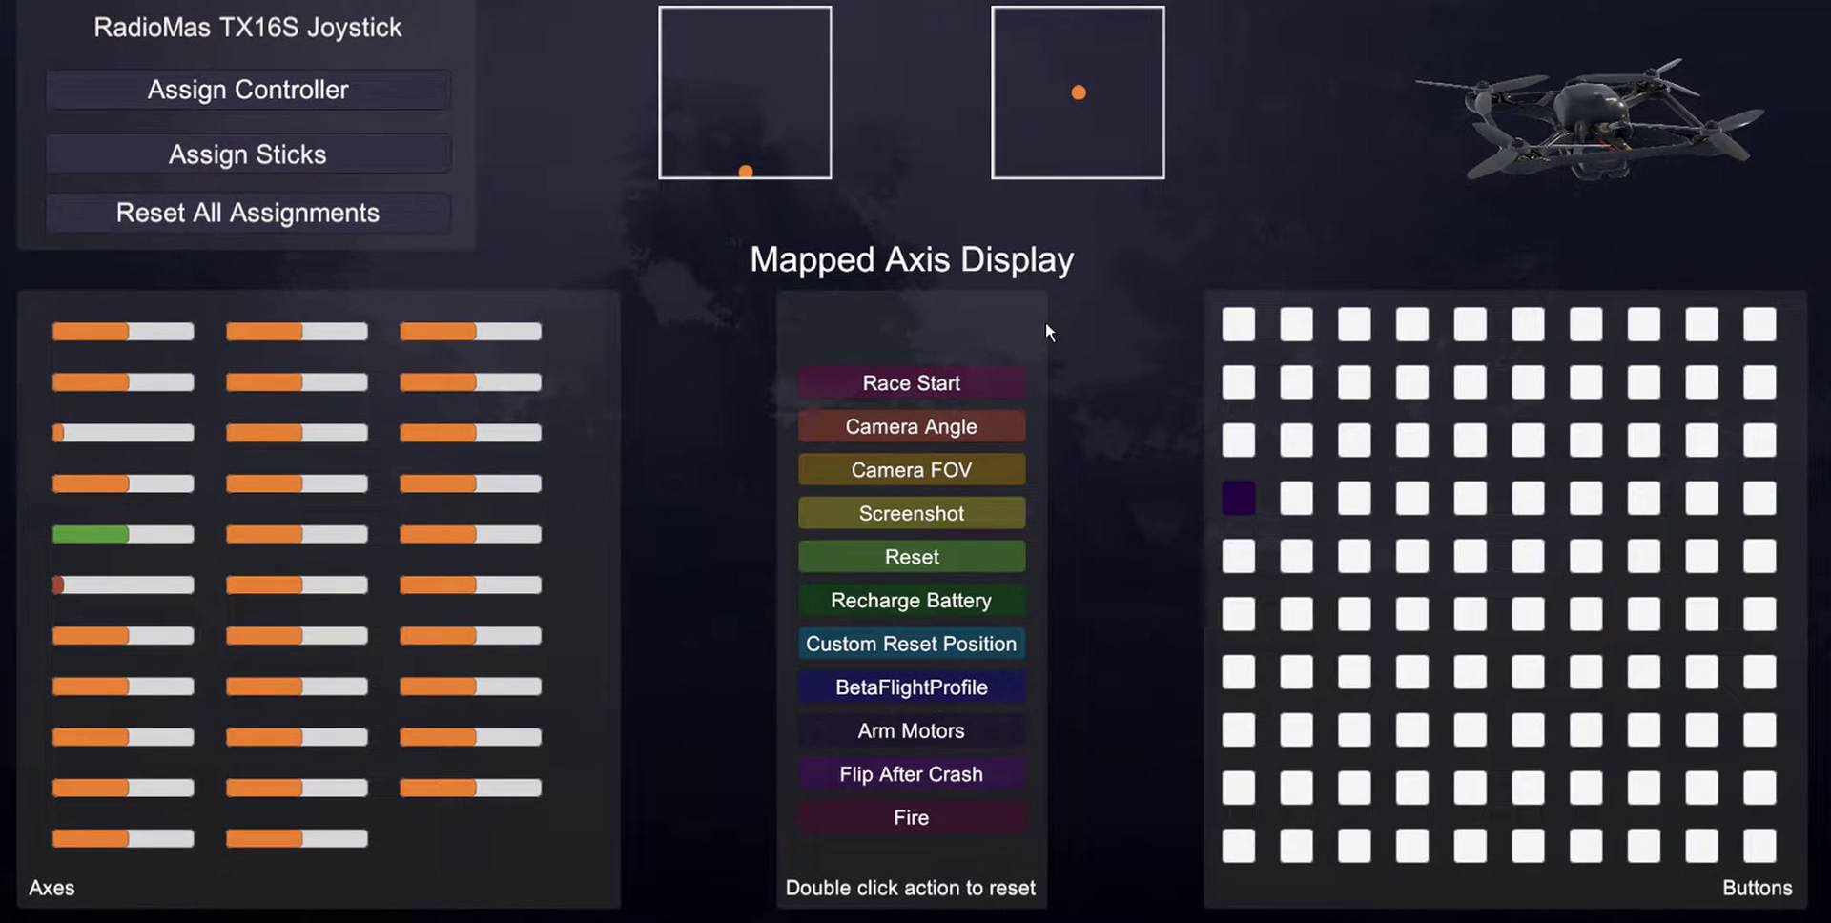
left_click(307, 158)
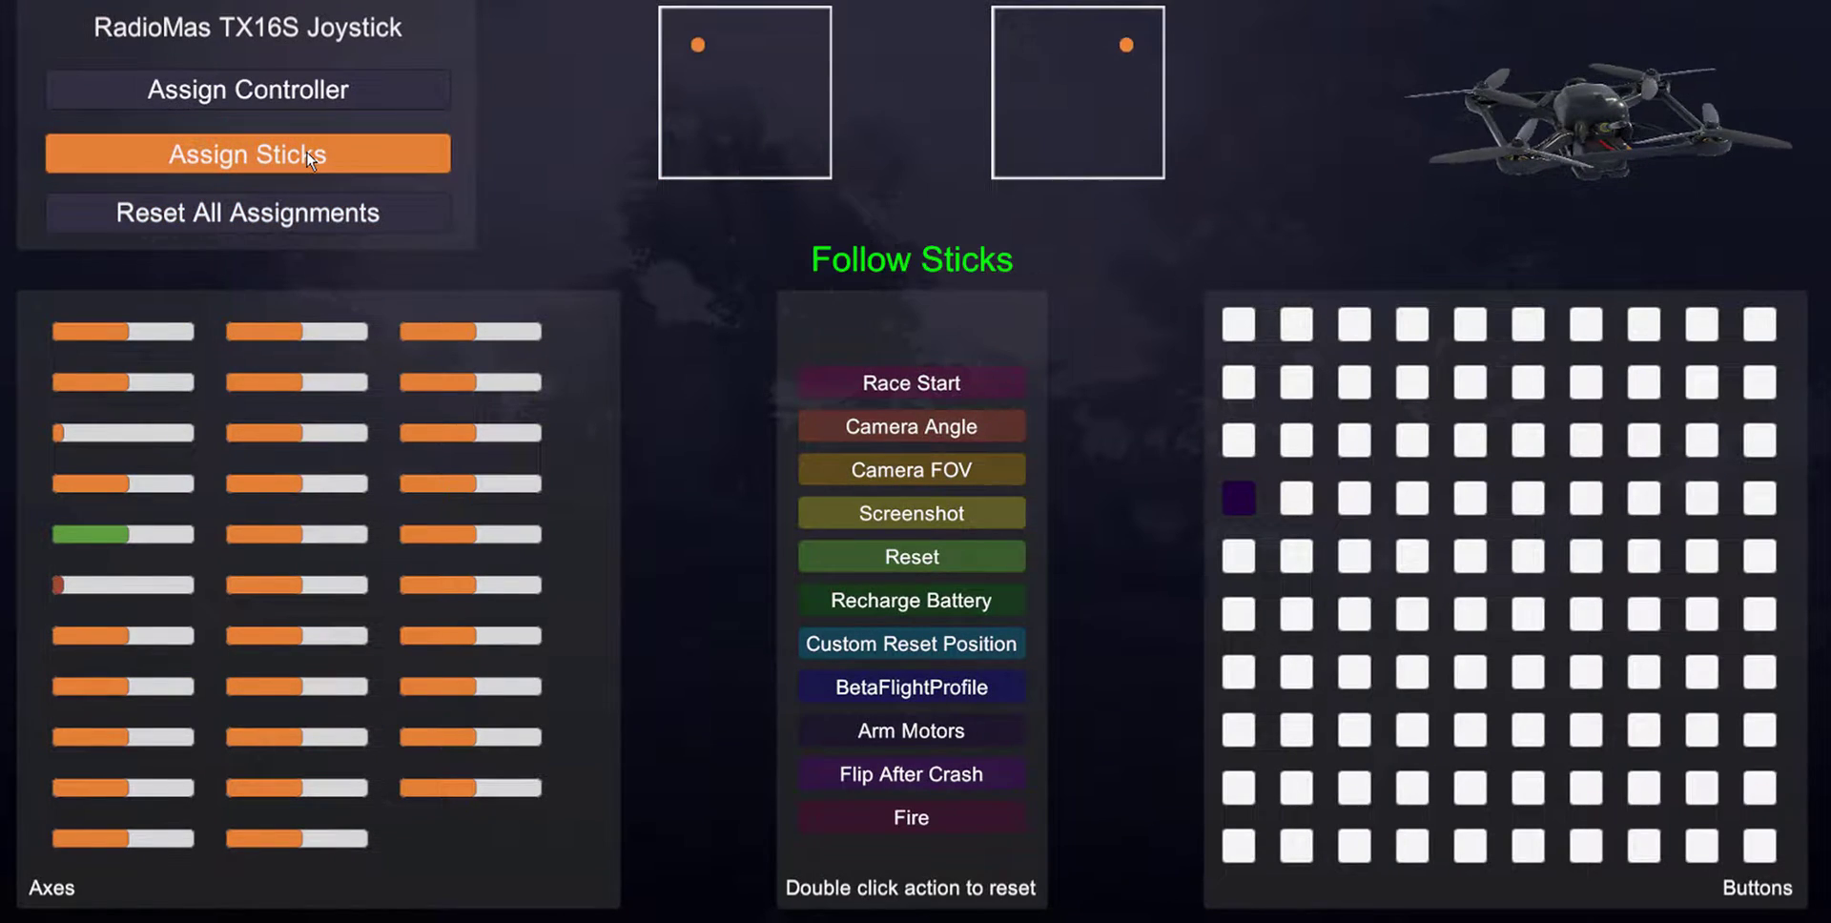